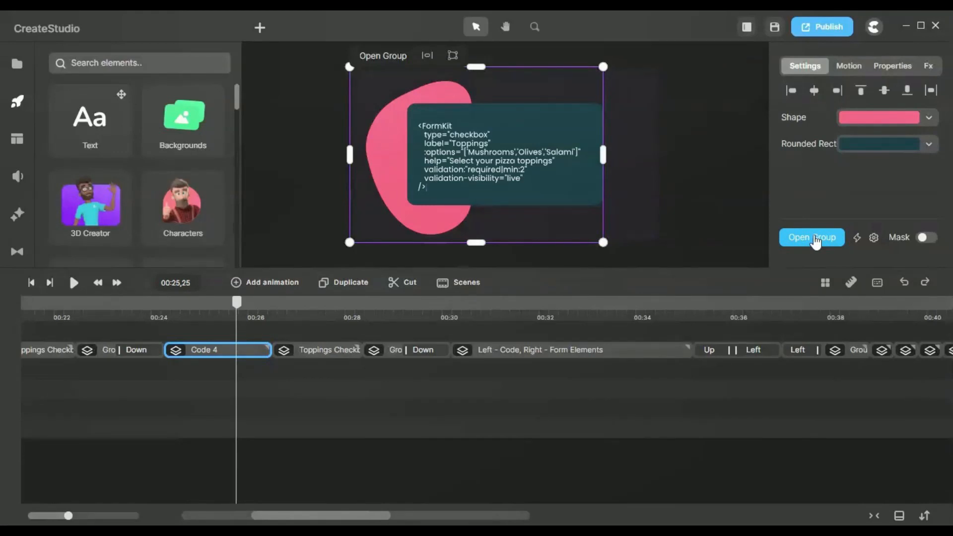
# Review the typewriter element's text inside the Code 4 group and return to the main timeline.
pyautogui.click(815, 240)
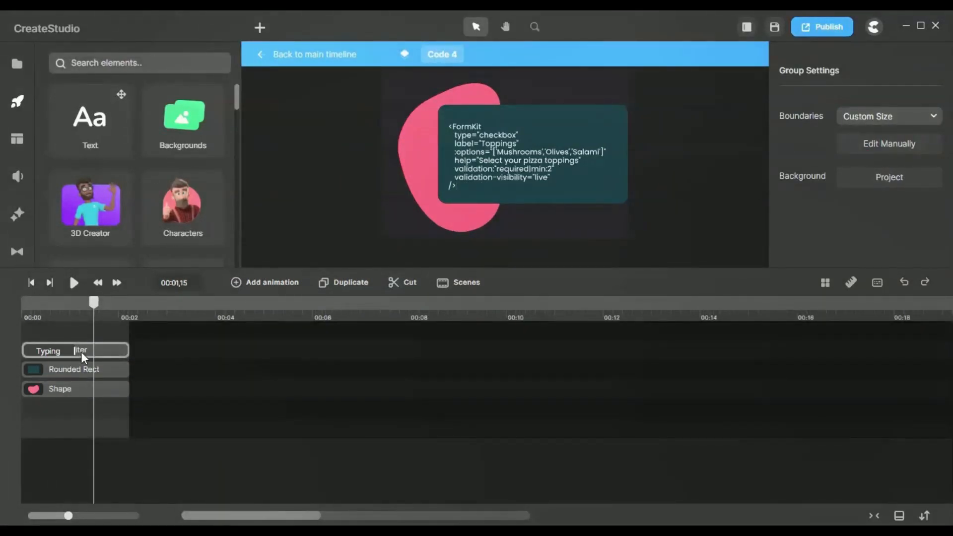
pyautogui.click(82, 352)
pyautogui.click(859, 126)
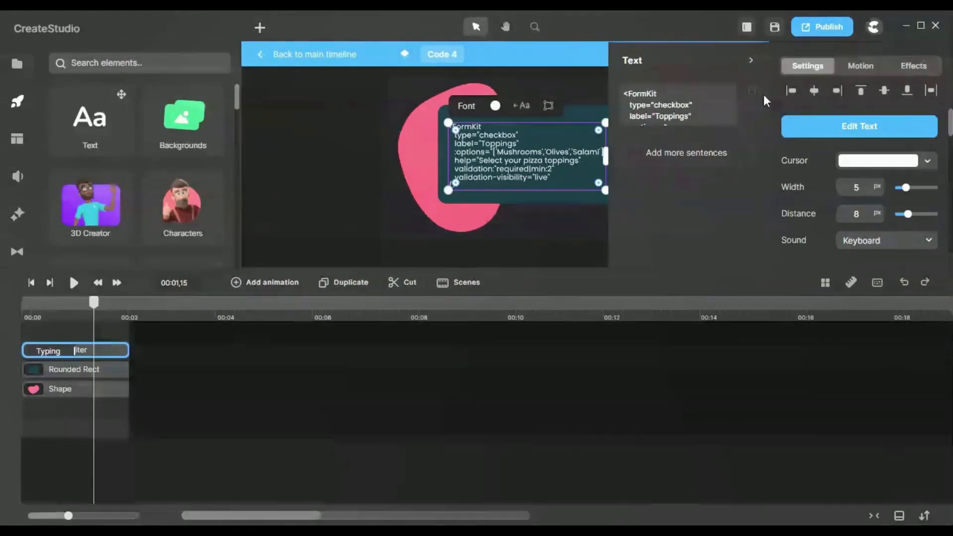
pyautogui.scroll(-5, 687, 101)
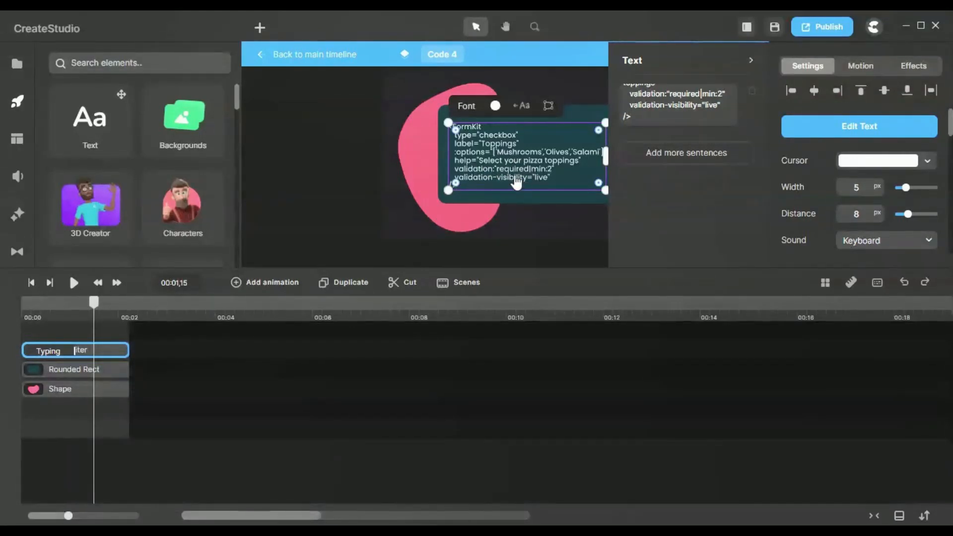
pyautogui.click(330, 64)
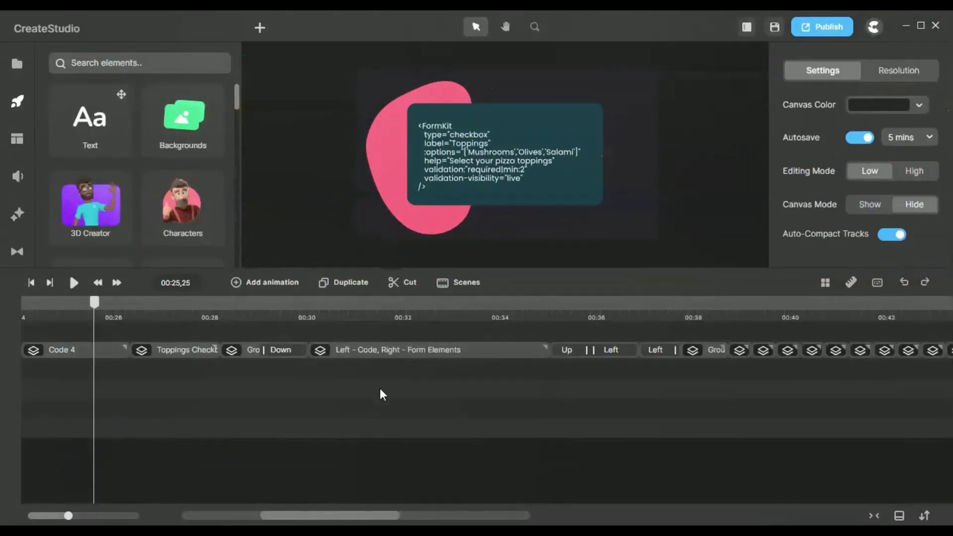
# Move the main timeline's playhead to 00:28,01 and open the Toppings Checkbox 4 group.
pyautogui.moveTo(140, 317); pyautogui.dragTo(86, 319)
pyautogui.click(85, 353)
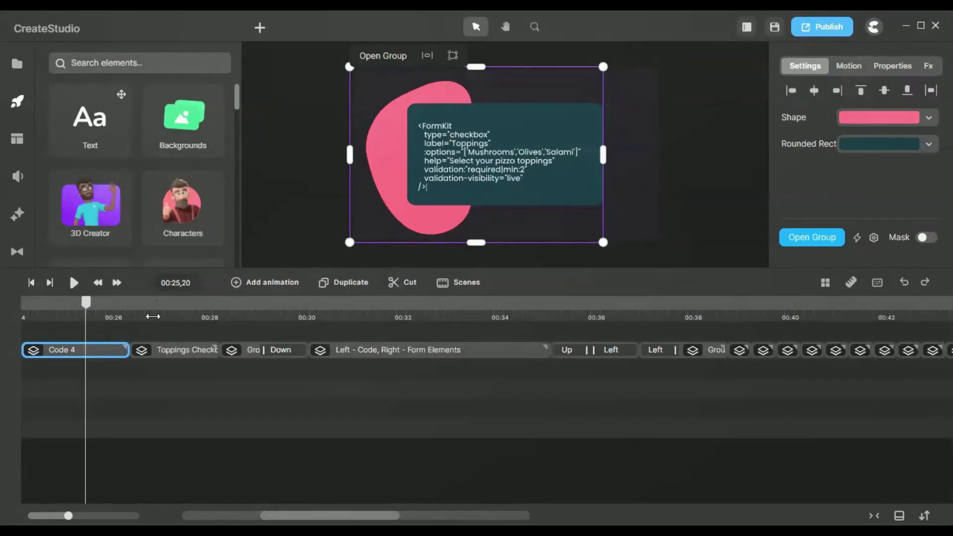
pyautogui.click(201, 308)
pyautogui.click(181, 353)
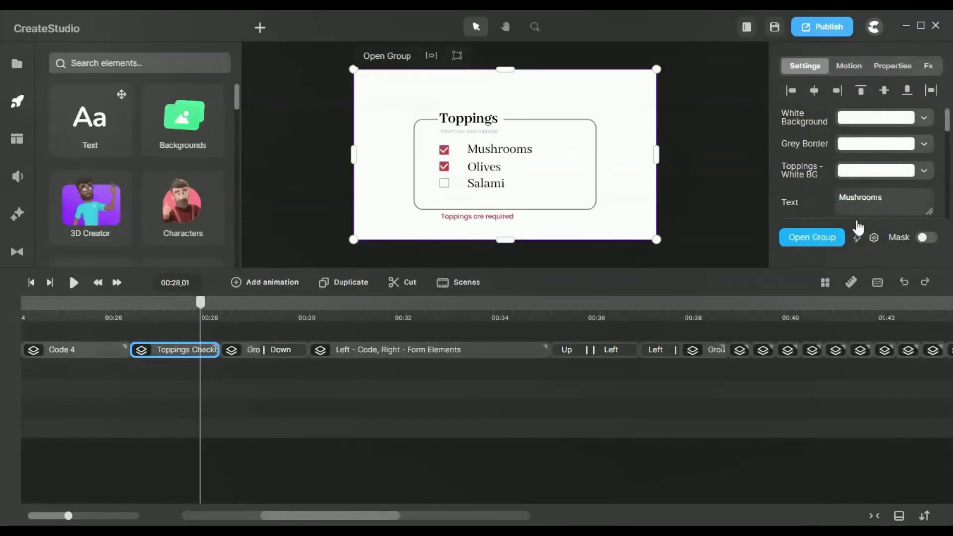
pyautogui.click(800, 245)
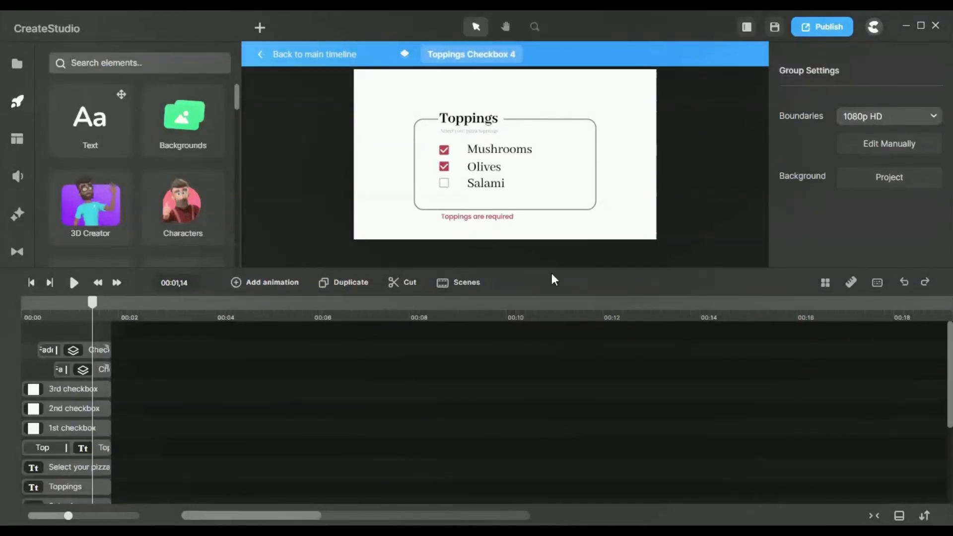
# Enlarge the timeline scale and look through the layers of the Toppings Checkbox 4 group.
pyautogui.moveTo(68, 516); pyautogui.dragTo(109, 505)
pyautogui.click(109, 501)
pyautogui.scroll(-3, 482, 361)
pyautogui.scroll(3, 475, 382)
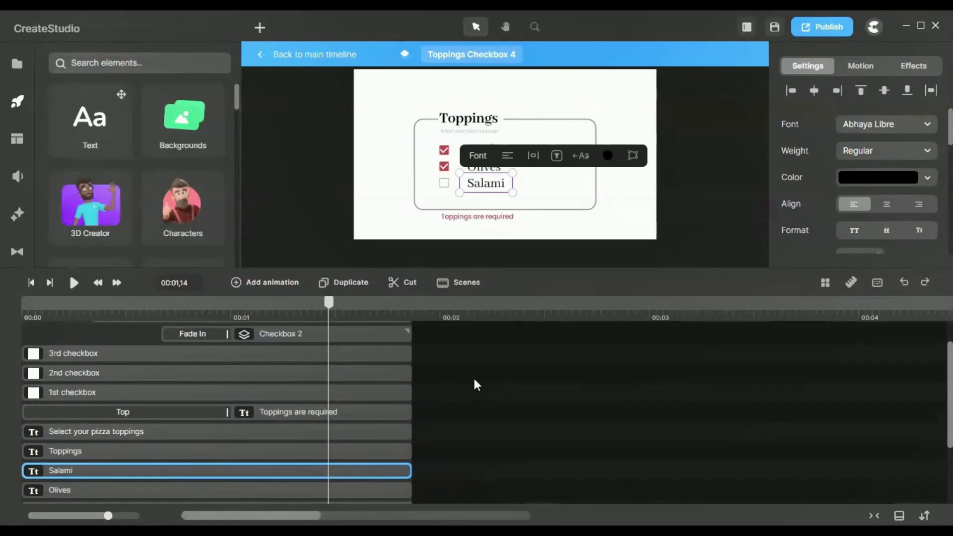
pyautogui.click(278, 331)
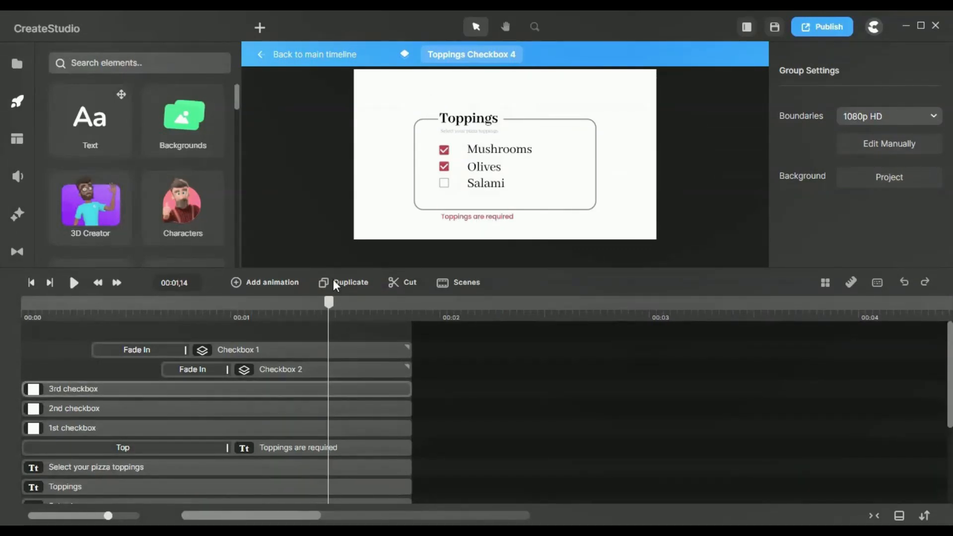
# Scrub back to 00:00,07 and preview the start of the checkbox fade-in animation.
pyautogui.moveTo(329, 304); pyautogui.dragTo(63, 310)
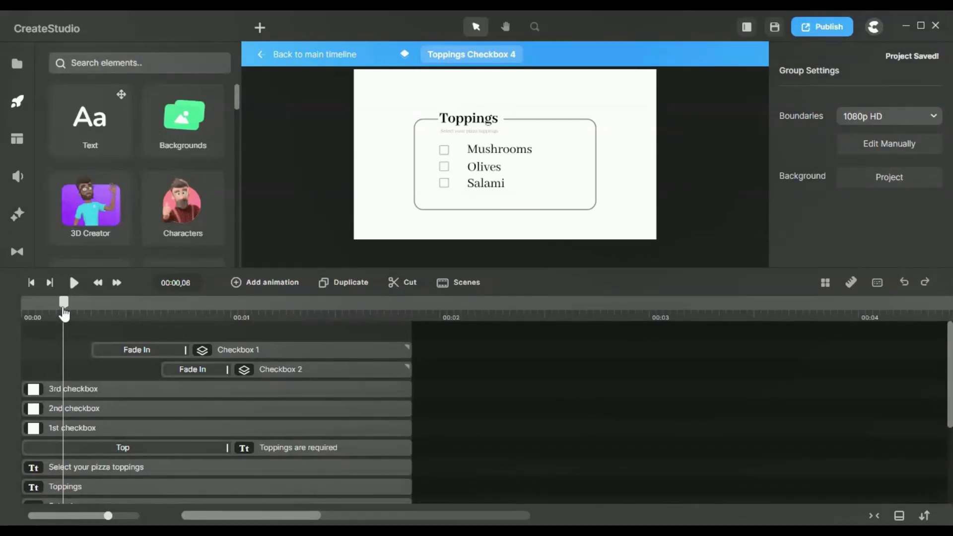
pyautogui.moveTo(64, 312); pyautogui.dragTo(71, 312)
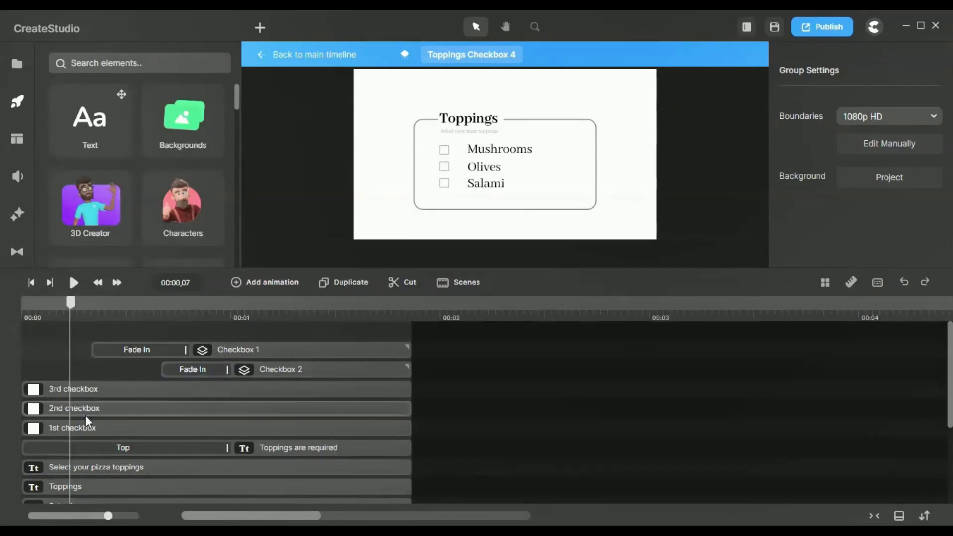
pyautogui.press('space')
# Inspect the Checkbox 1 group and the plain 3rd and 1st checkbox layers before the ticks fade in.
pyautogui.click(268, 355)
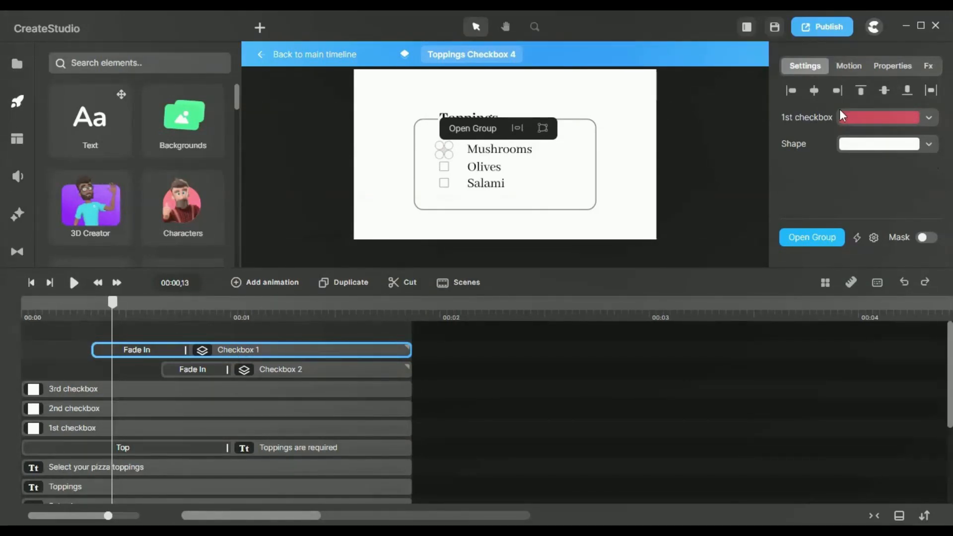
pyautogui.click(101, 392)
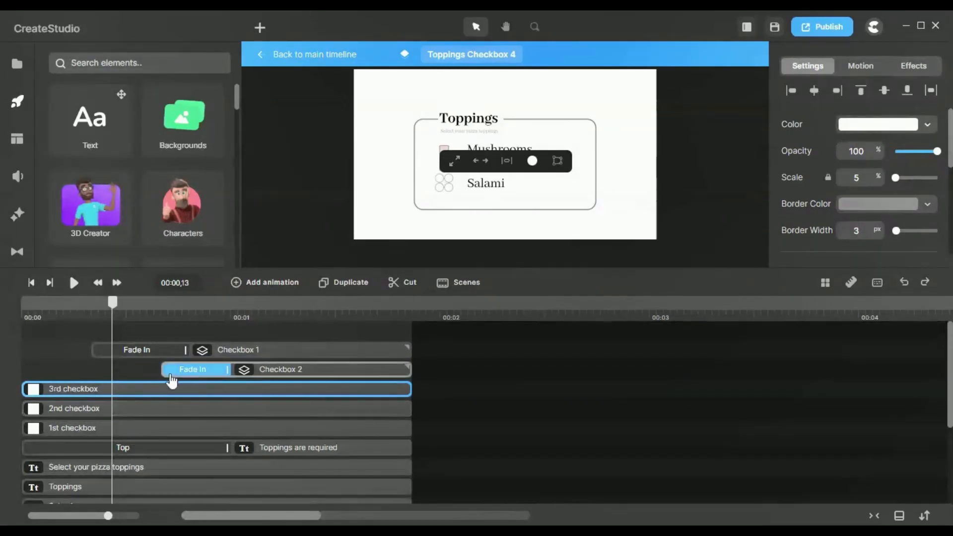
pyautogui.click(263, 352)
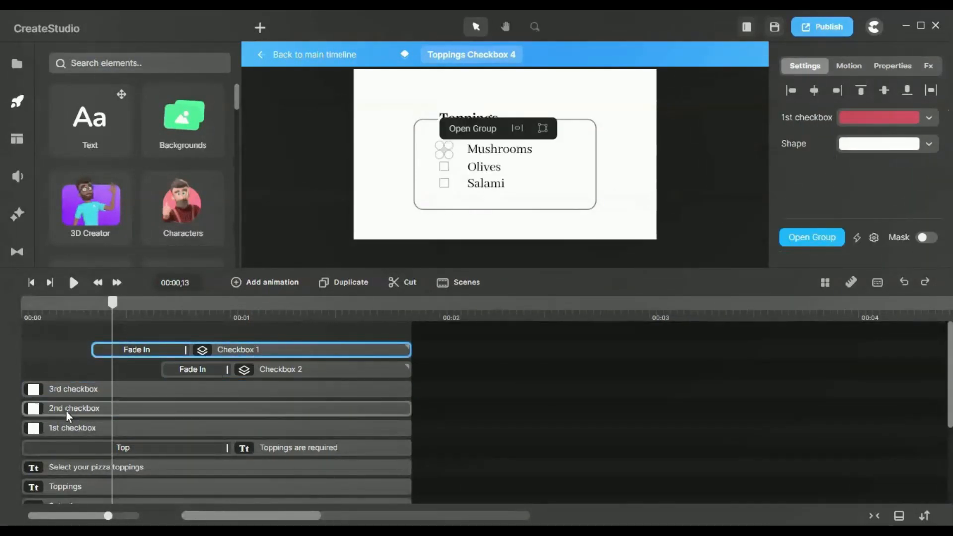
pyautogui.click(68, 390)
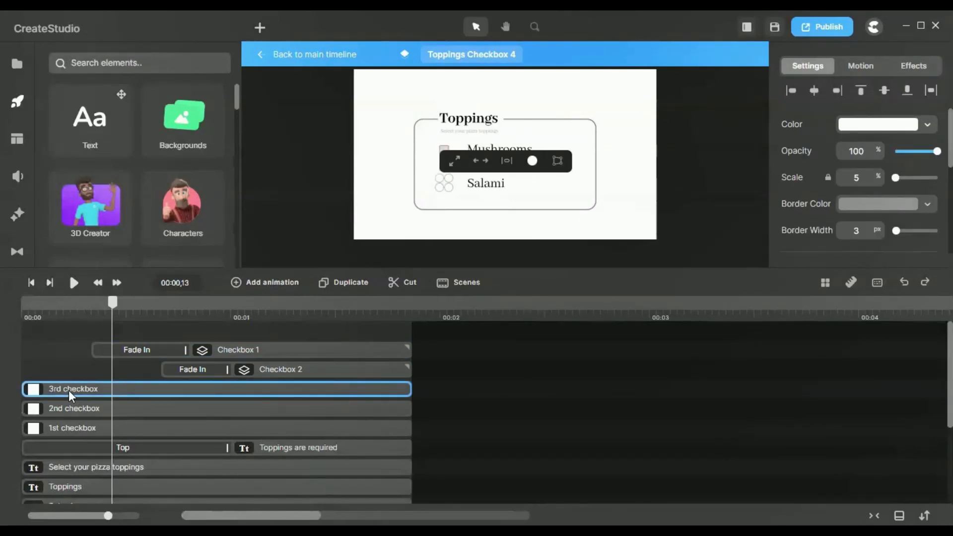
pyautogui.click(71, 427)
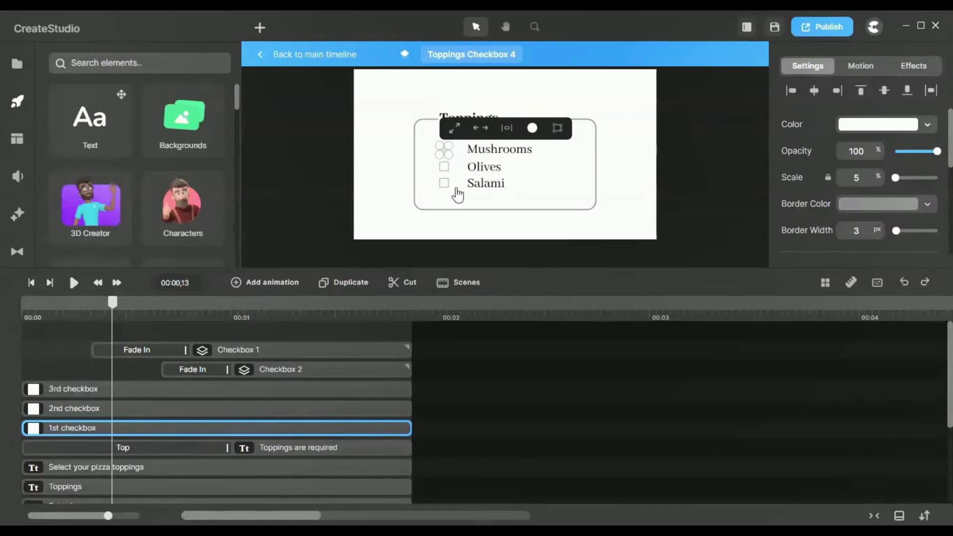
# Move the playhead to 00:01,11 and compare the Checkbox 1 and 2 groups with the 1st and 2nd checkbox layers.
pyautogui.click(308, 317)
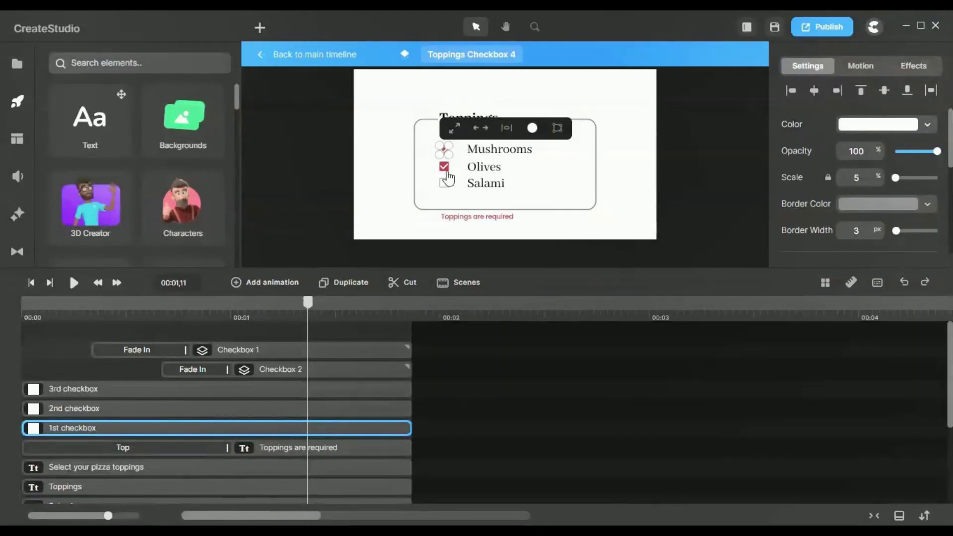
pyautogui.click(254, 368)
pyautogui.click(213, 413)
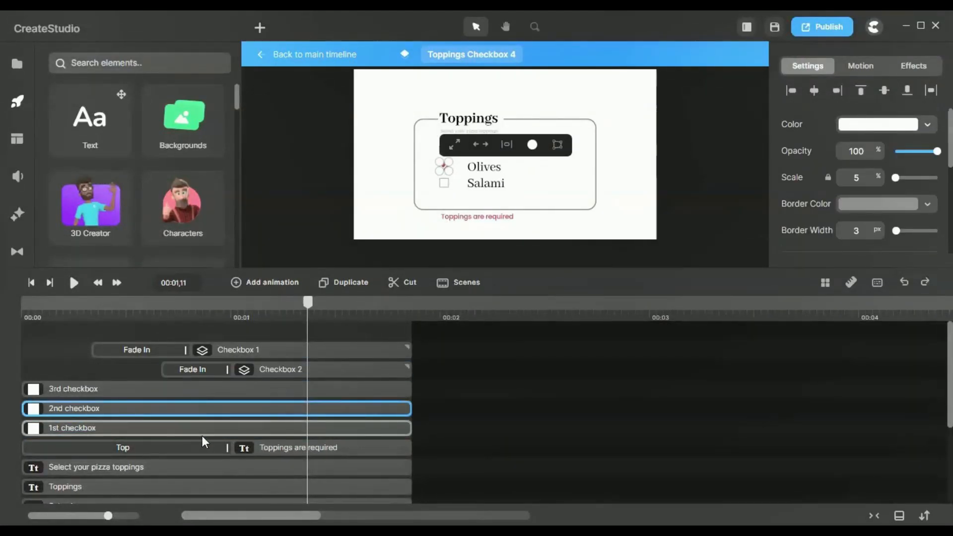
pyautogui.click(201, 430)
pyautogui.click(187, 408)
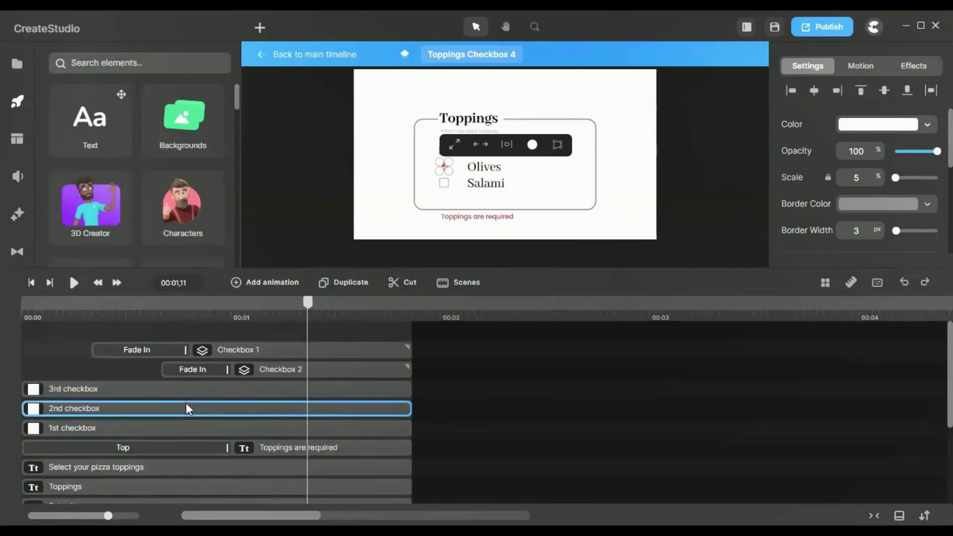
pyautogui.click(159, 423)
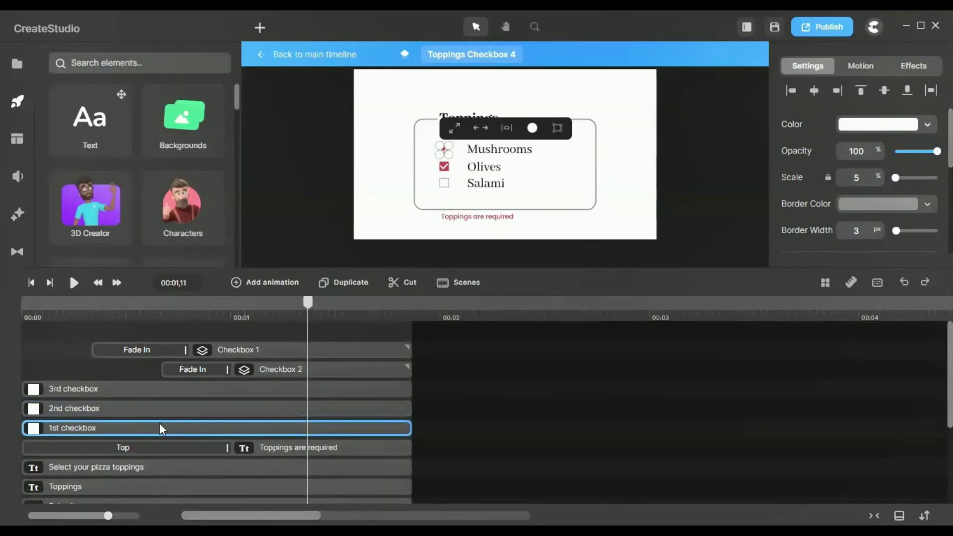
pyautogui.click(70, 414)
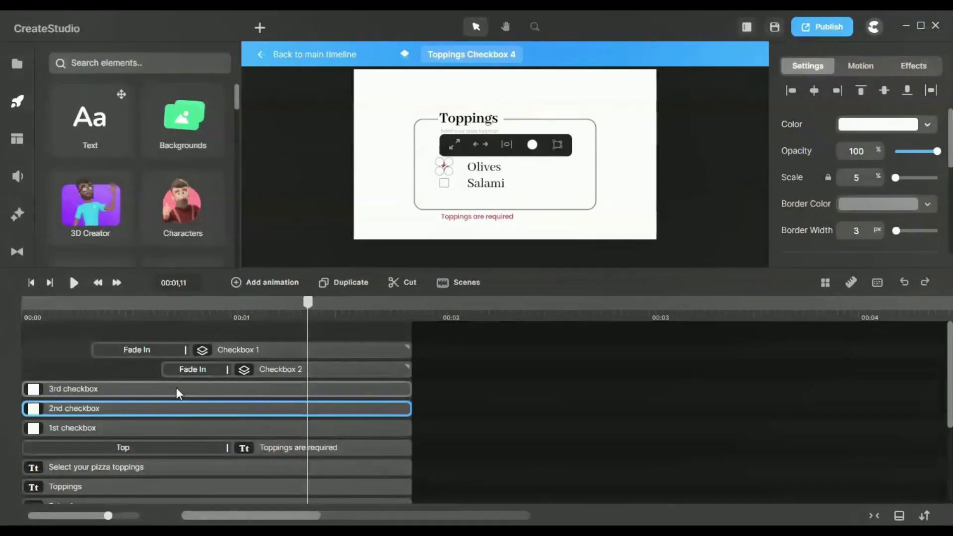
pyautogui.click(304, 352)
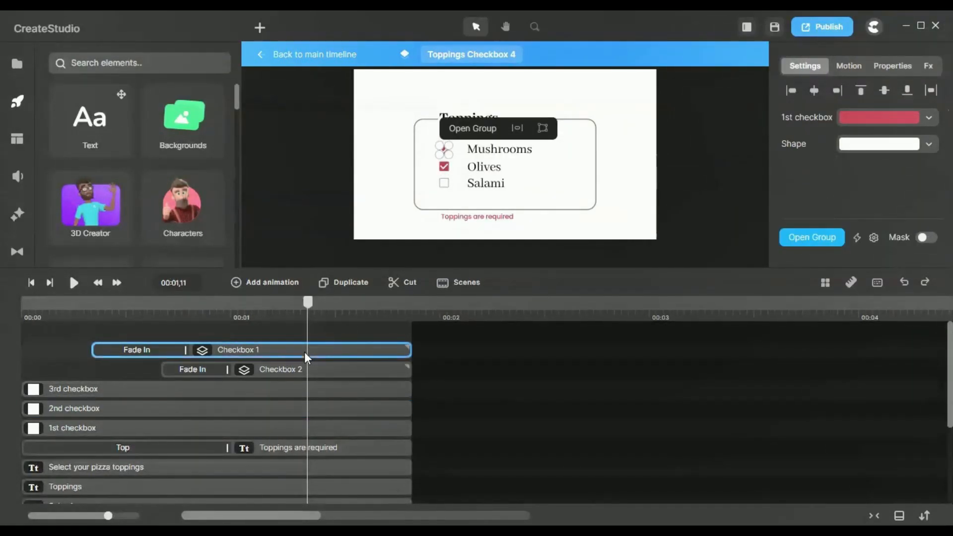
# Open the nested Checkbox 1 group to see its contents, return to Toppings Checkbox 4, and open it again.
pyautogui.doubleClick(237, 349)
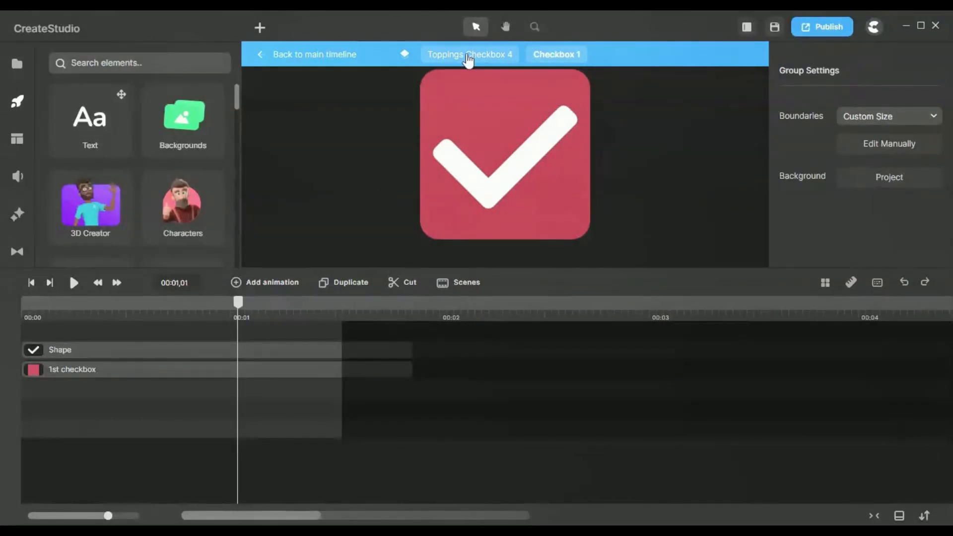
pyautogui.press('Escape')
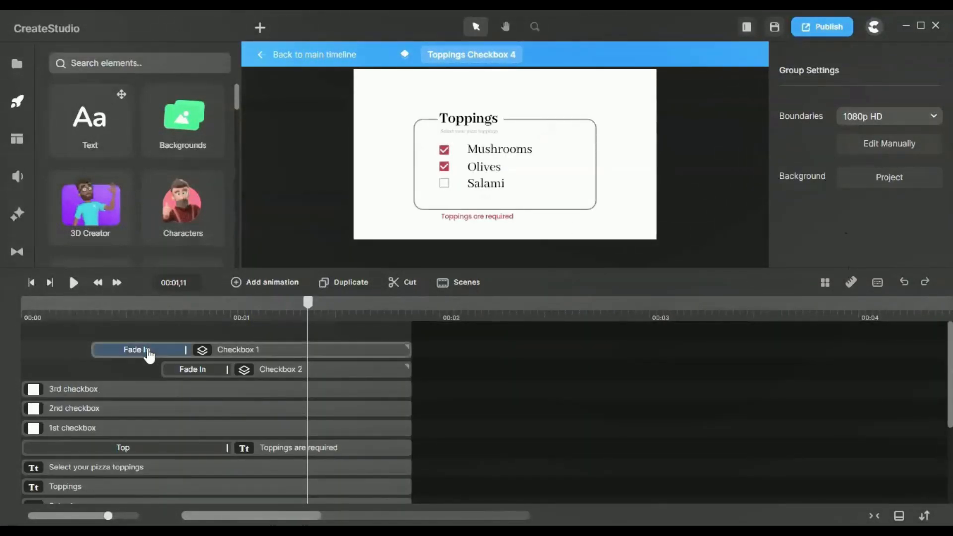
pyautogui.click(240, 348)
pyautogui.click(813, 238)
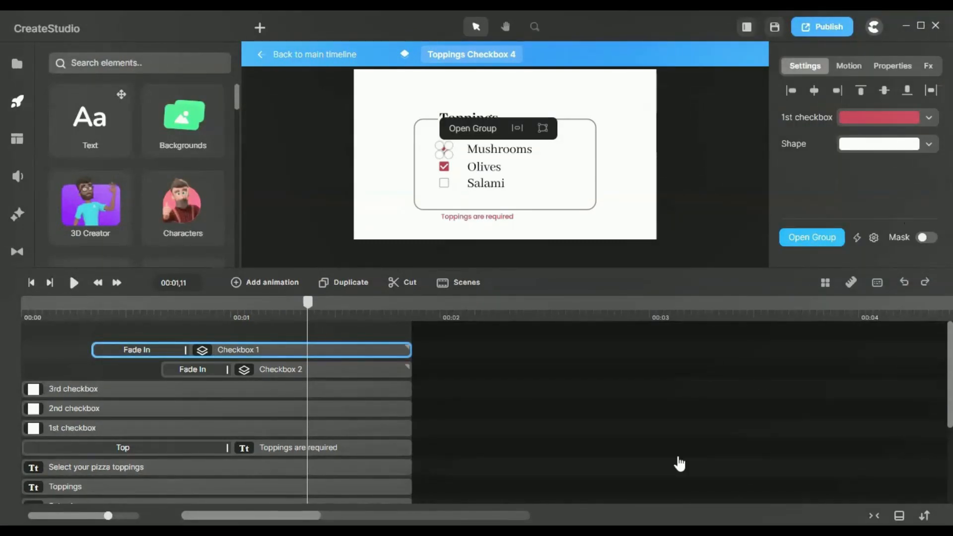
# Check the fill color of the 1st checkbox layer, and select the tick shape above it.
pyautogui.click(142, 370)
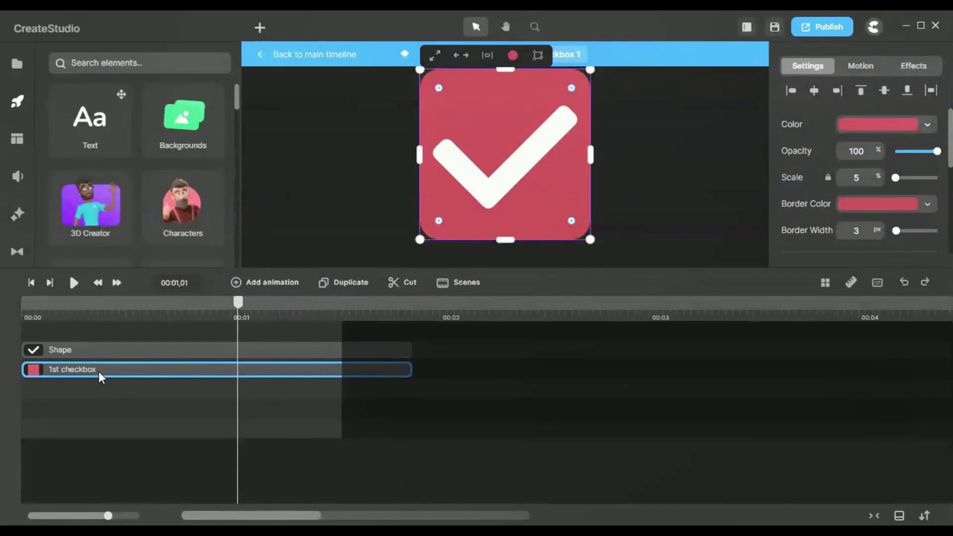
pyautogui.click(893, 132)
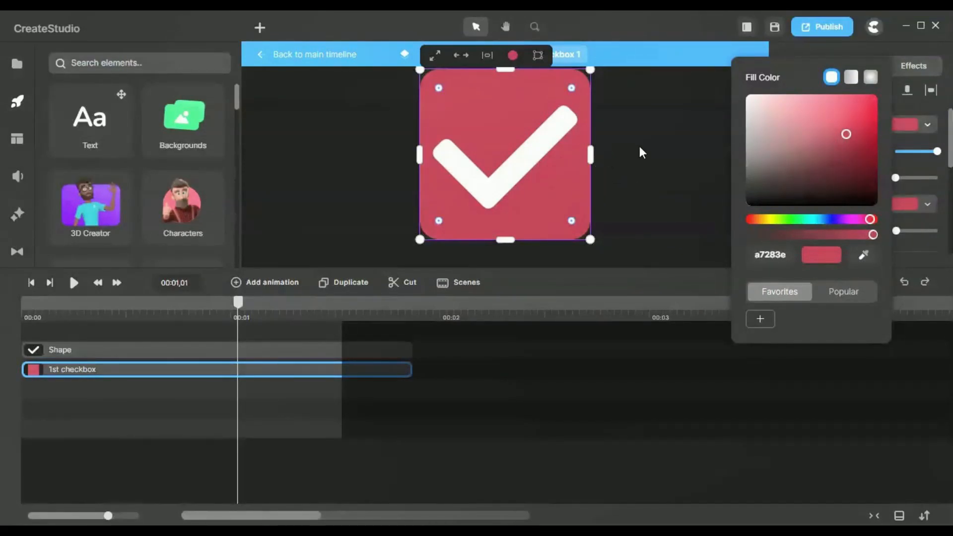
pyautogui.click(708, 143)
pyautogui.click(252, 369)
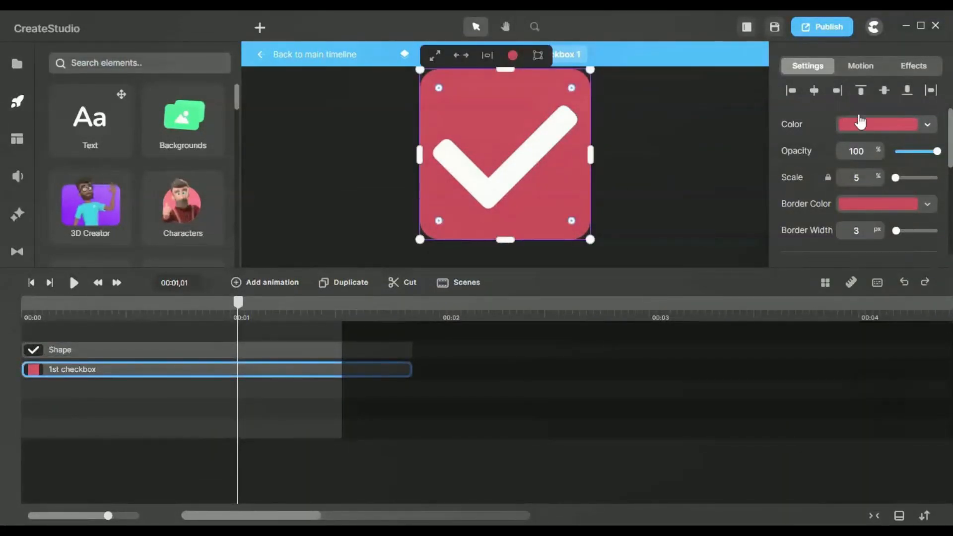
pyautogui.click(112, 354)
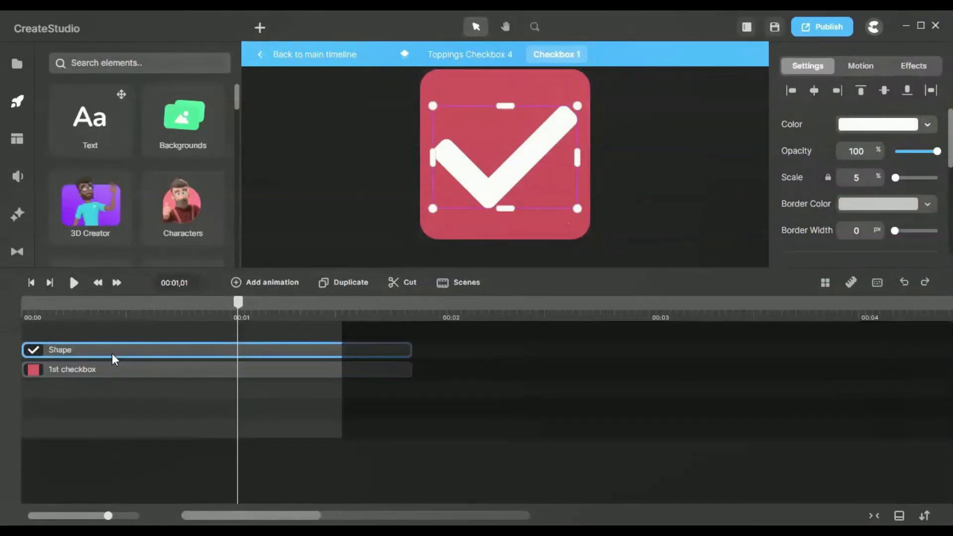
# Search the stock library for "tick" and browse the SVG results.
pyautogui.click(20, 67)
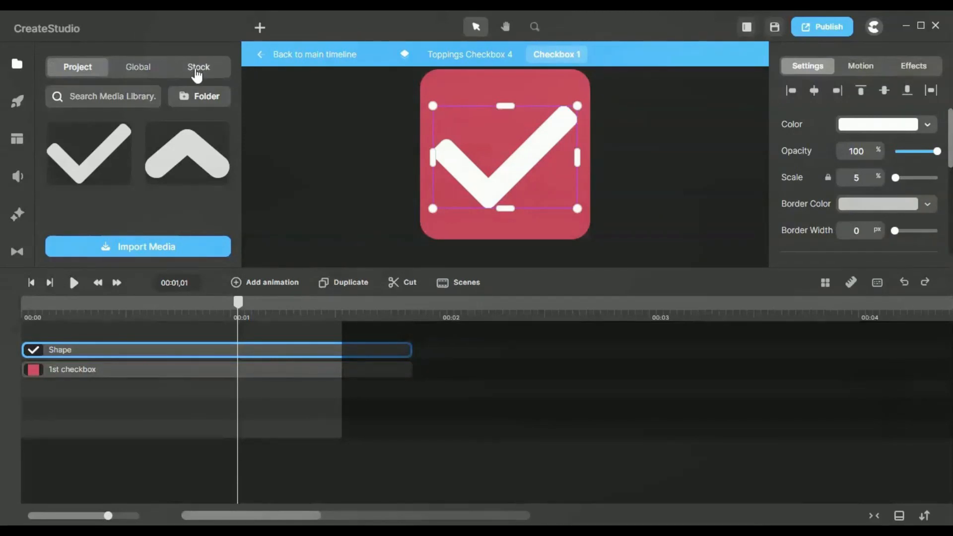
pyautogui.click(198, 72)
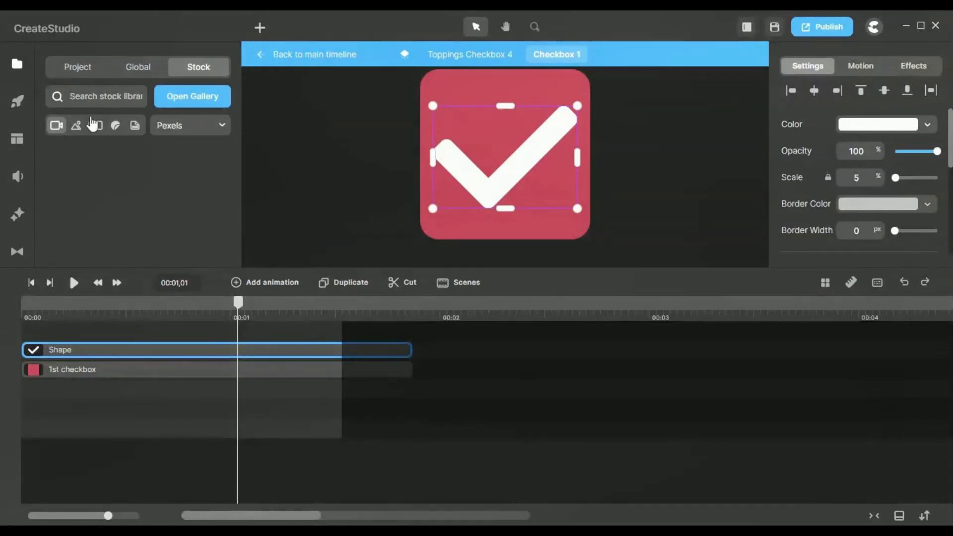
pyautogui.click(78, 87)
pyautogui.write('tick')
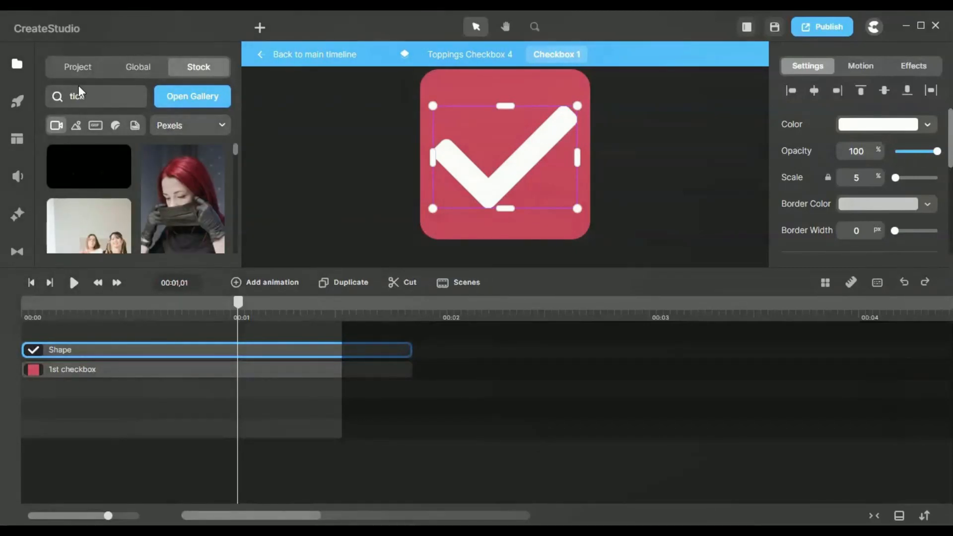
pyautogui.moveTo(114, 158)
pyautogui.click(133, 128)
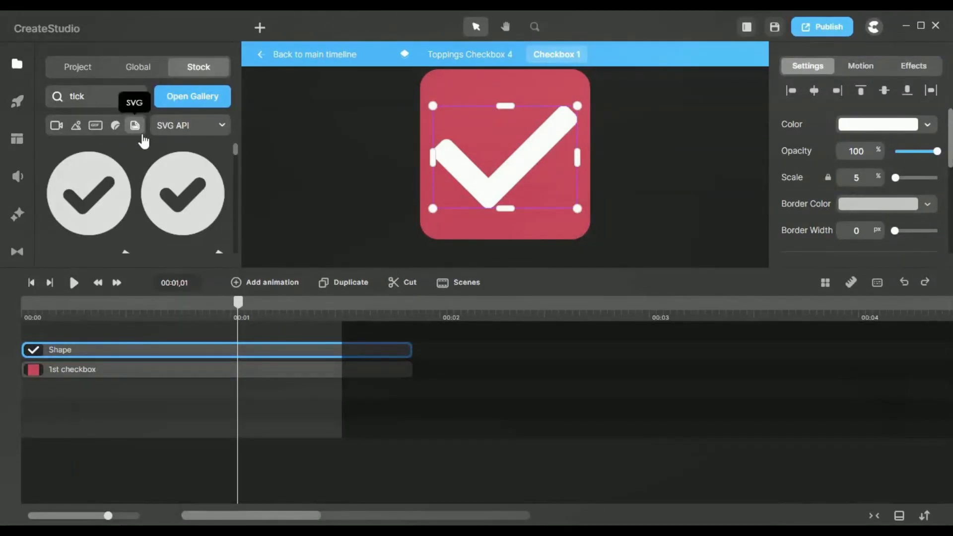
pyautogui.moveTo(142, 163)
pyautogui.scroll(-3, 137, 168)
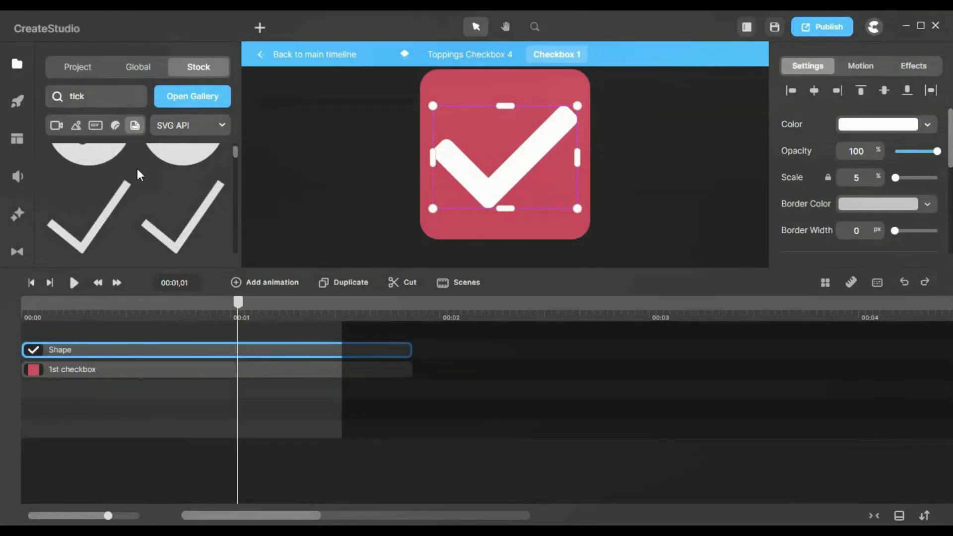
pyautogui.scroll(-5, 137, 174)
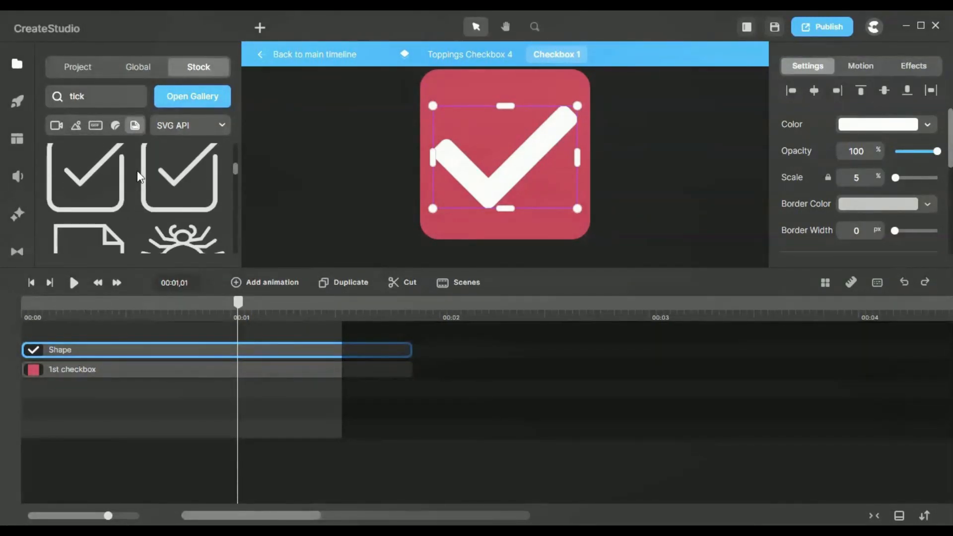
# Browse further through the "tick" SVG results, and show the tick graphic in the project's media library.
pyautogui.scroll(-5, 137, 174)
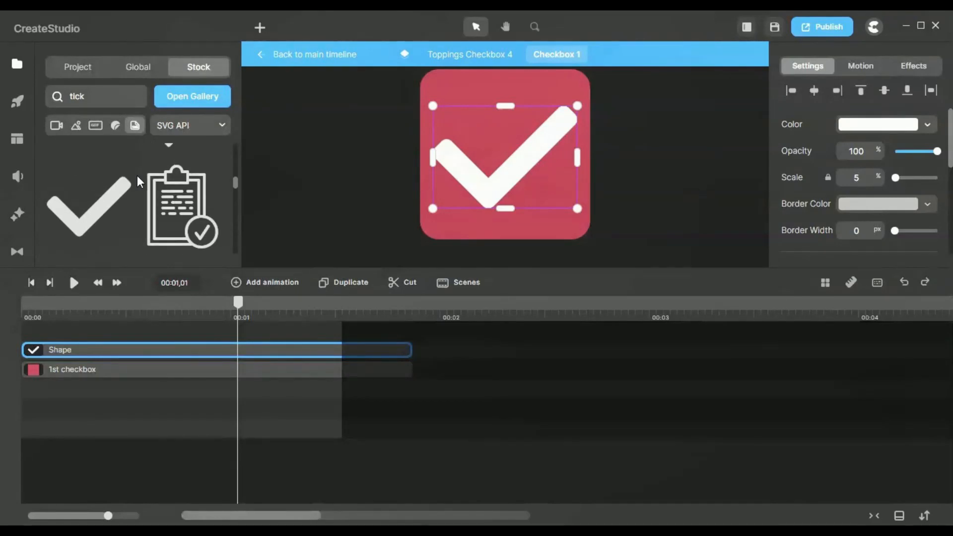
pyautogui.scroll(1, 82, 201)
pyautogui.scroll(-1, 88, 212)
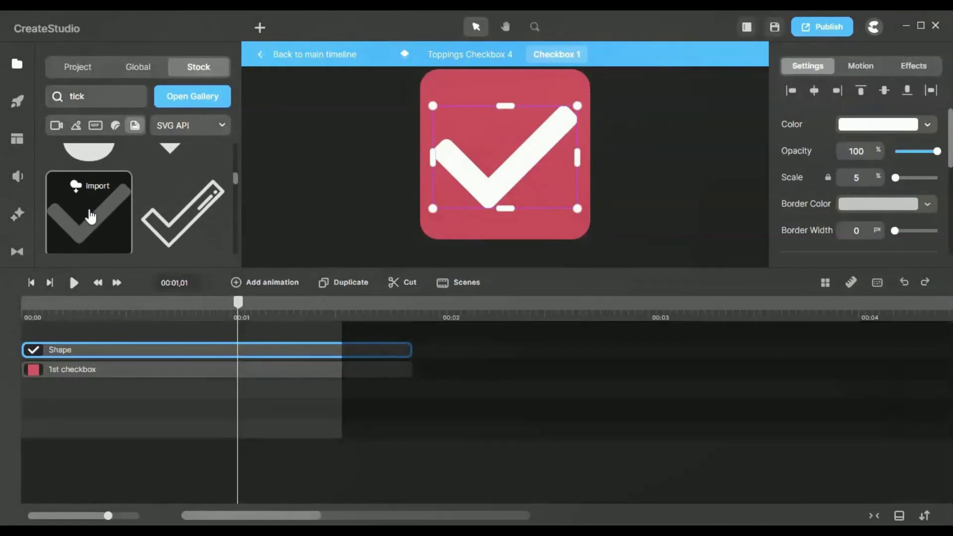
pyautogui.scroll(-1, 117, 238)
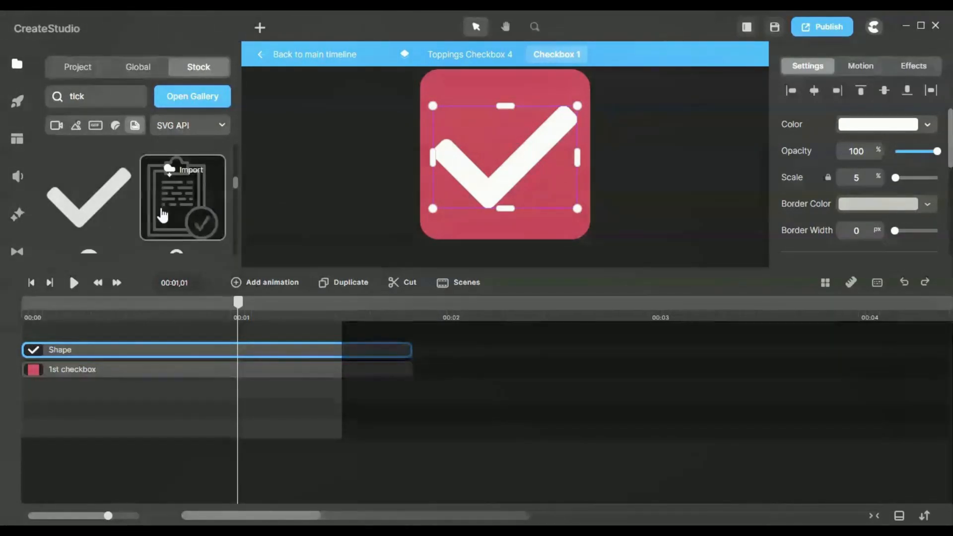
pyautogui.scroll(-2, 116, 208)
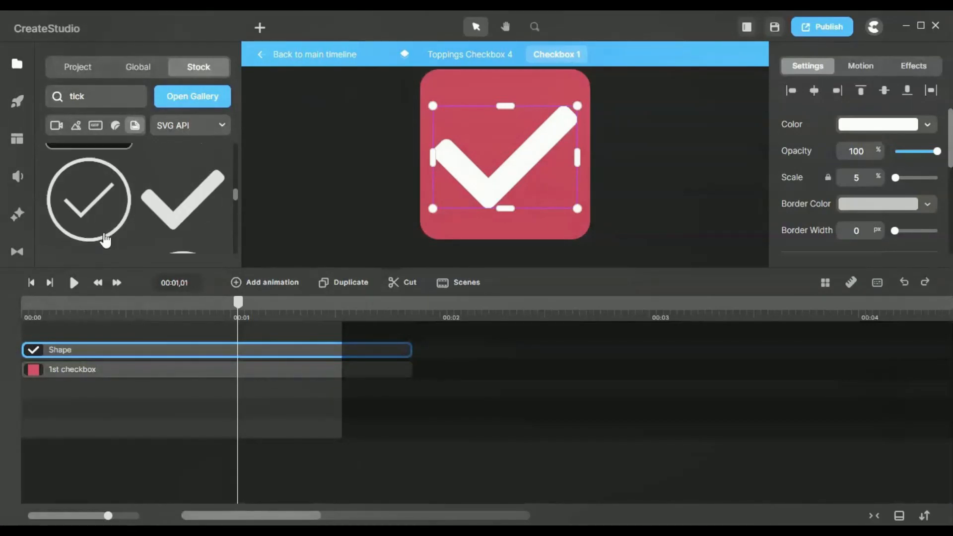
pyautogui.scroll(-2, 173, 219)
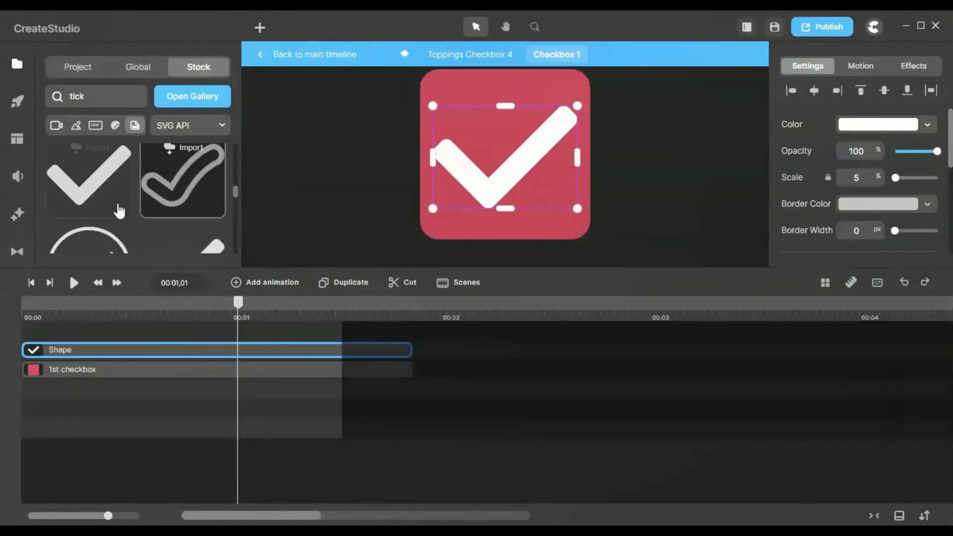
pyautogui.scroll(2, 91, 193)
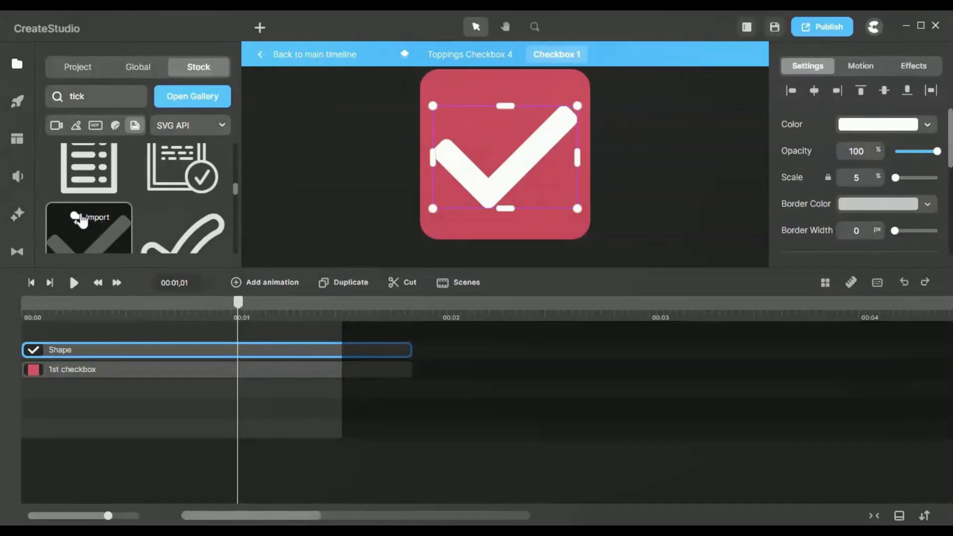
pyautogui.click(78, 67)
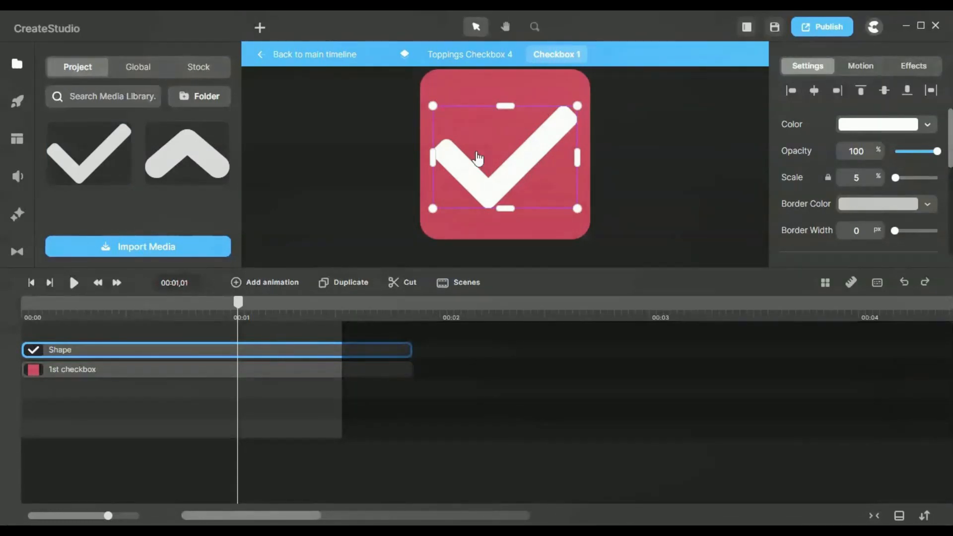
# Return from the Checkbox 1 group to Toppings Checkbox 4, and select the Checkbox 1 group there.
pyautogui.click(325, 158)
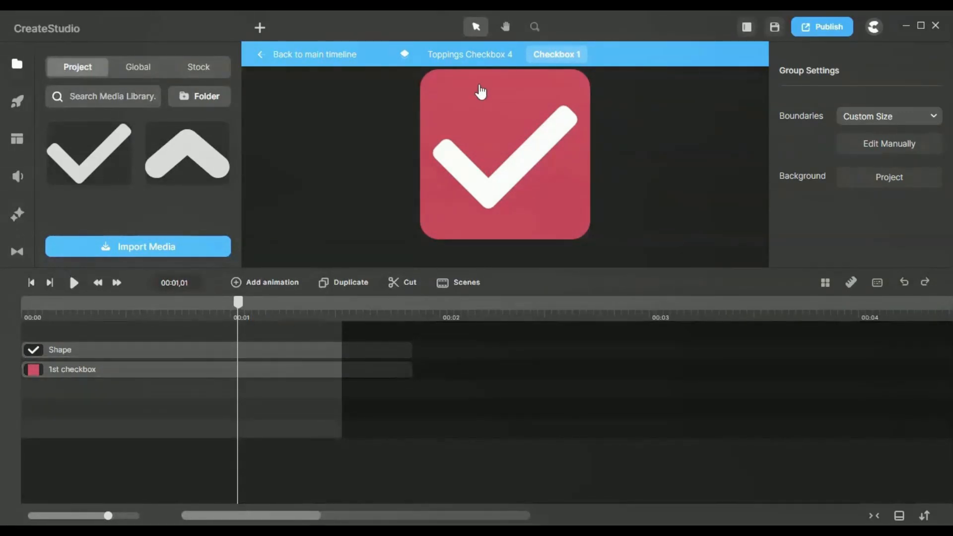
pyautogui.click(474, 56)
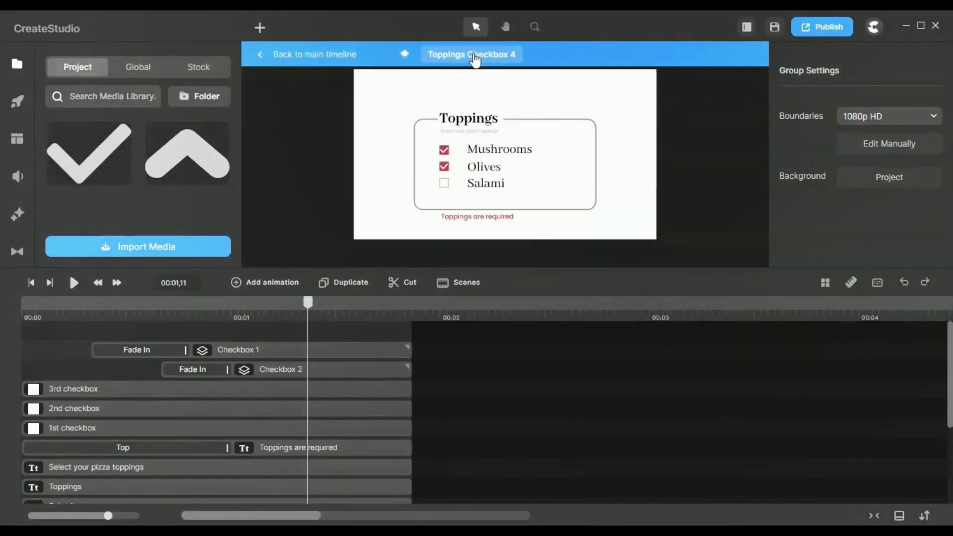
pyautogui.click(245, 348)
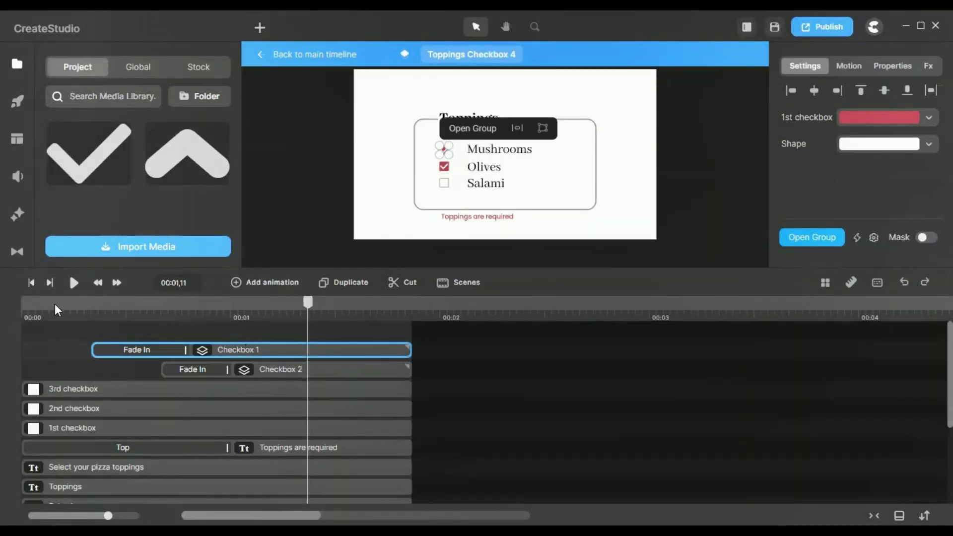
# Scrub the timeline from the start to 00:01,05 to watch the Mushrooms and Olives checkboxes get ticked.
pyautogui.moveTo(64, 312); pyautogui.dragTo(17, 333)
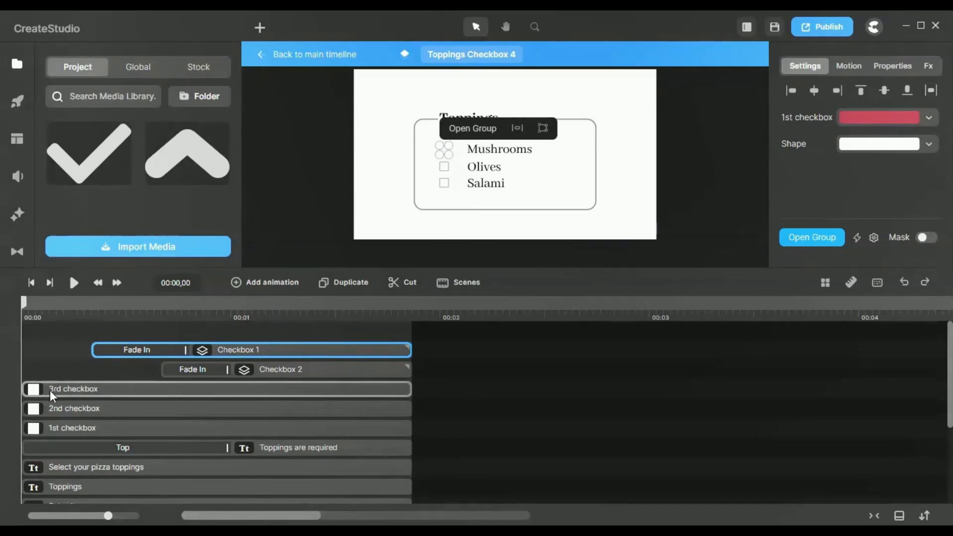
pyautogui.click(64, 361)
pyautogui.scroll(5, 438, 155)
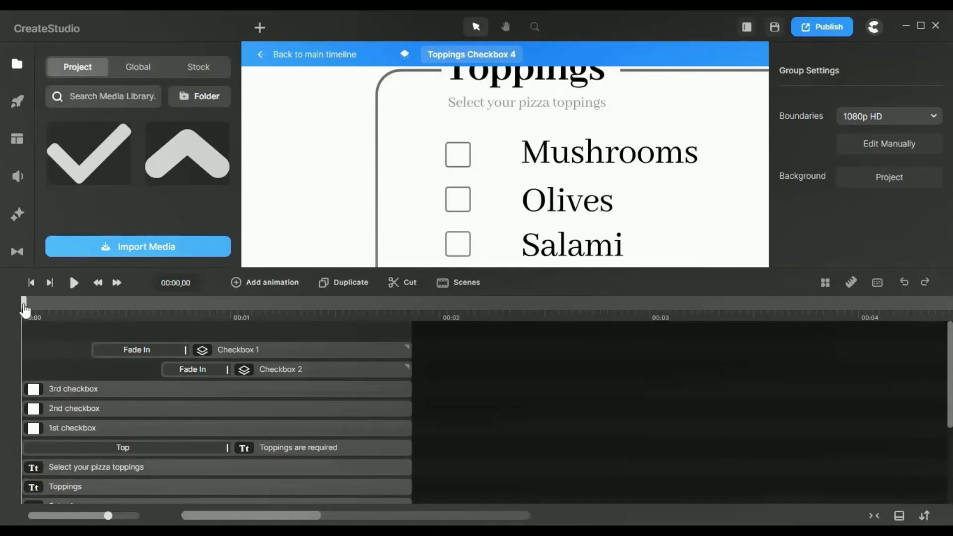
pyautogui.moveTo(25, 308); pyautogui.dragTo(270, 293)
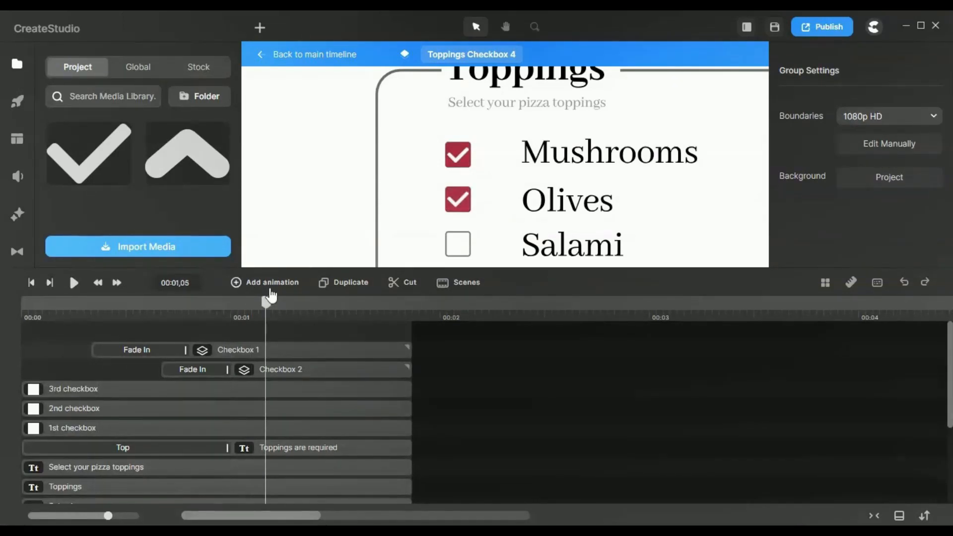
# View the preset settings of the Fade In animation on the Checkbox 1 group.
pyautogui.click(216, 350)
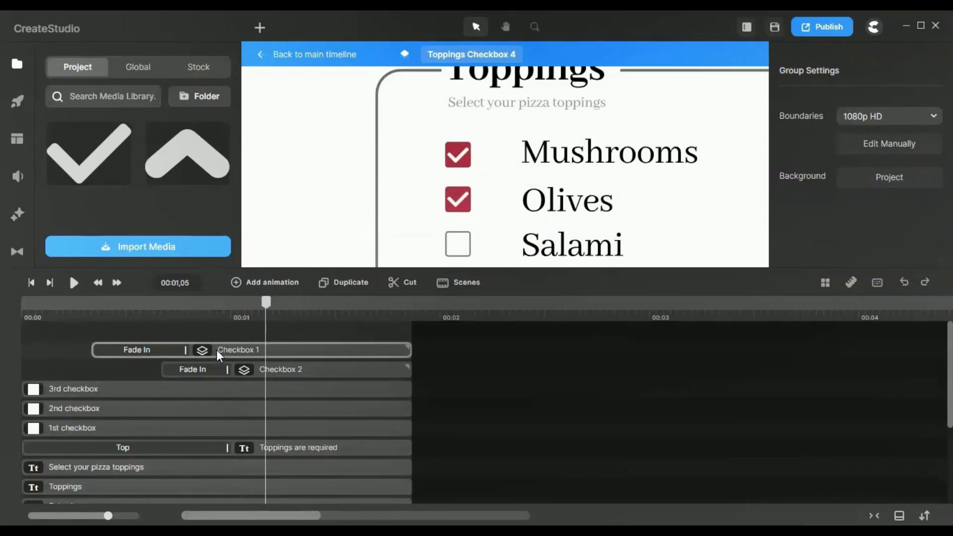
pyautogui.click(159, 356)
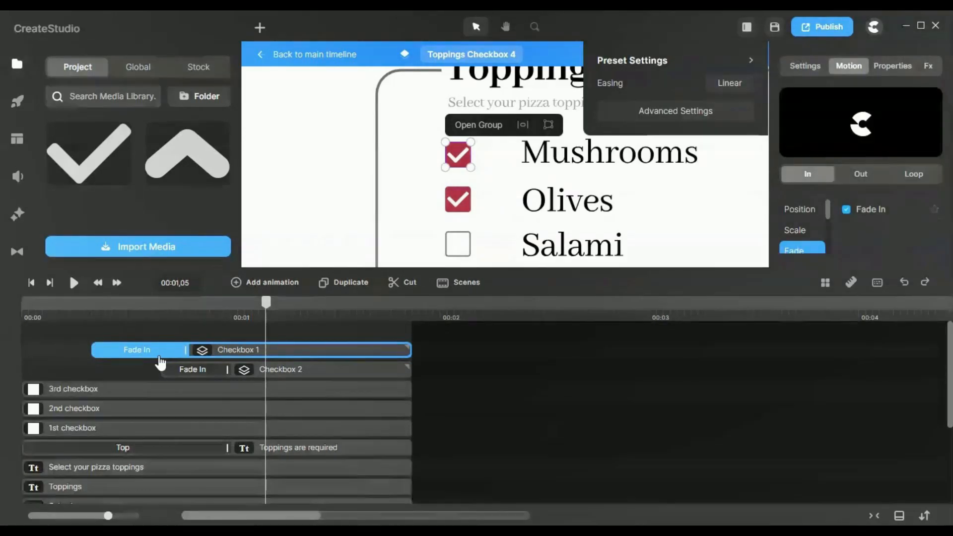
pyautogui.click(238, 338)
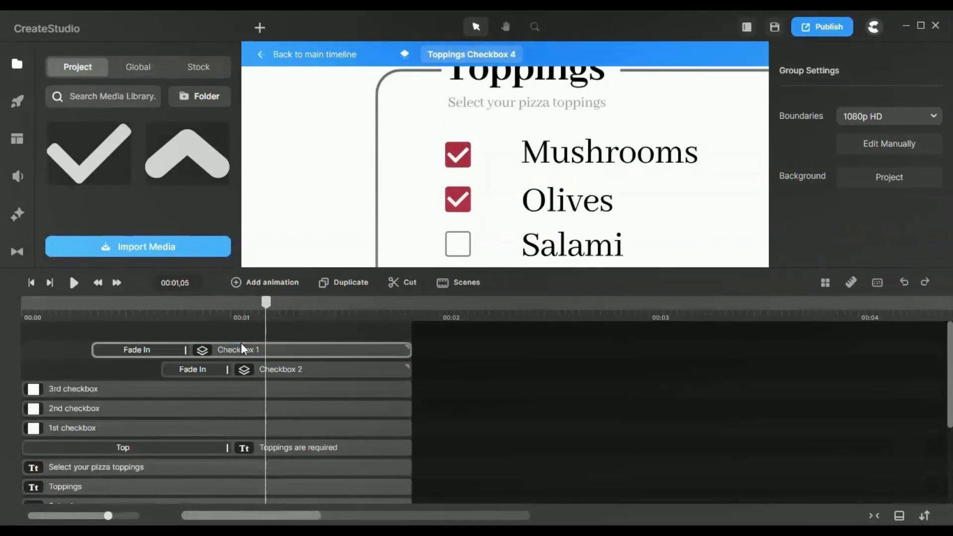
# Locate Fade In among the Fade entrance motions of the Checkbox 1 group, and check its block on the timeline.
pyautogui.click(242, 344)
pyautogui.click(848, 65)
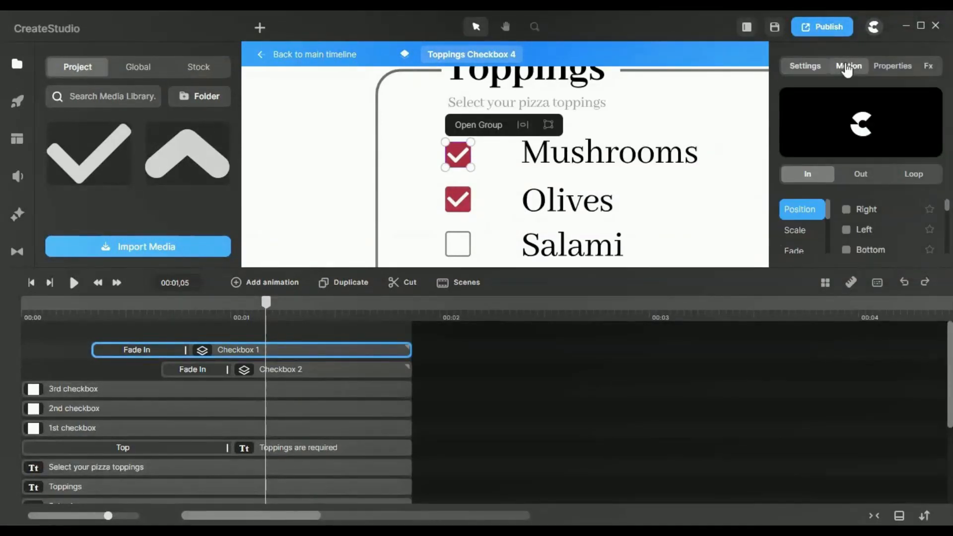
pyautogui.click(803, 252)
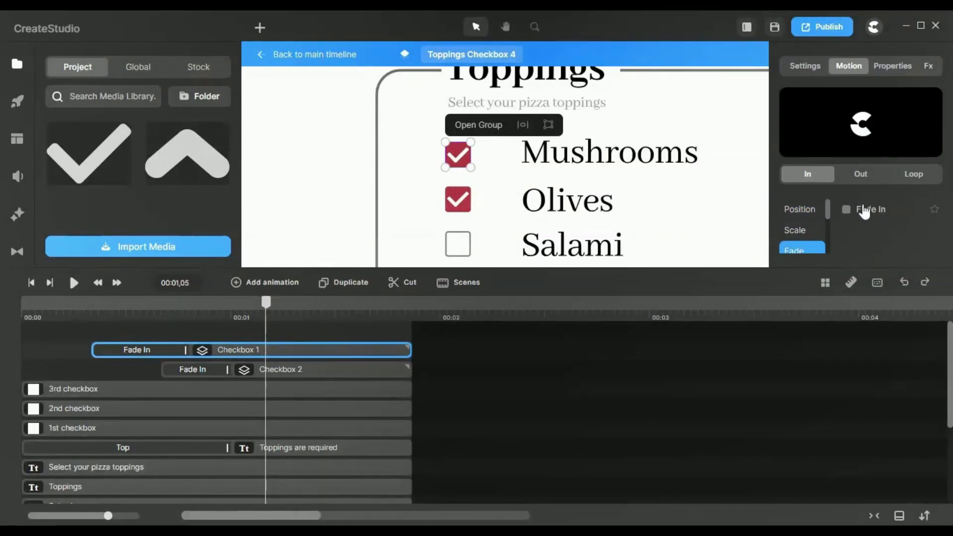
pyautogui.click(847, 209)
pyautogui.click(118, 356)
pyautogui.click(232, 324)
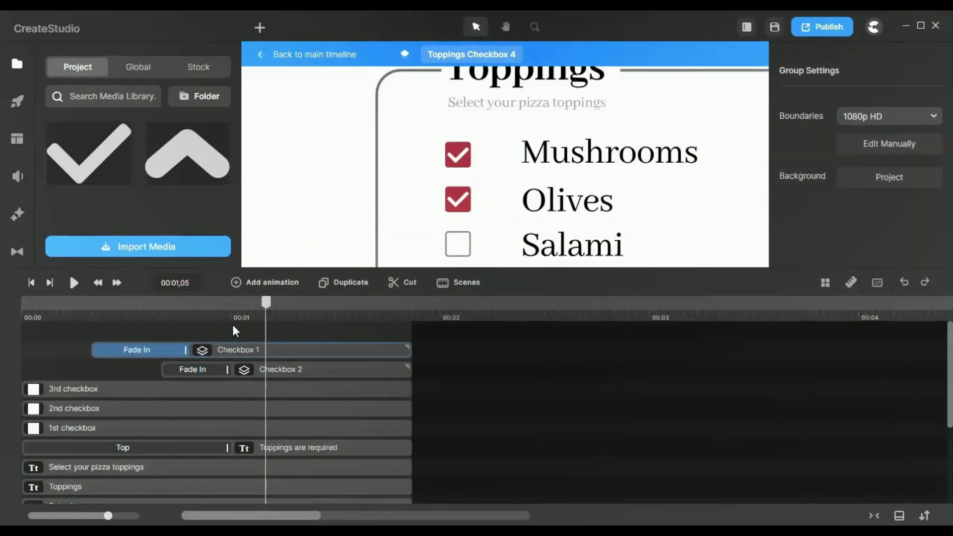
# Compare the Checkbox 1 and Checkbox 2 groups with the 1st checkbox layer beneath them.
pyautogui.click(276, 370)
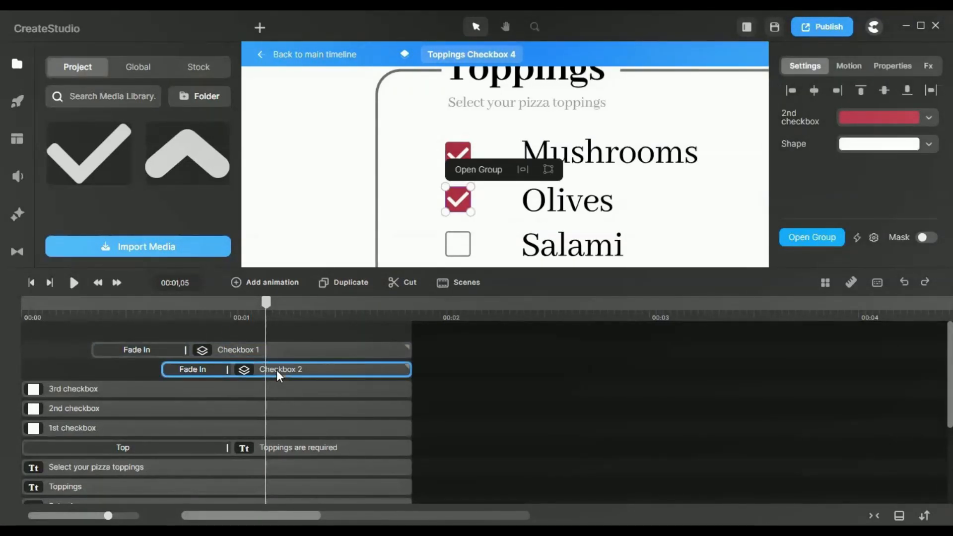
pyautogui.click(129, 430)
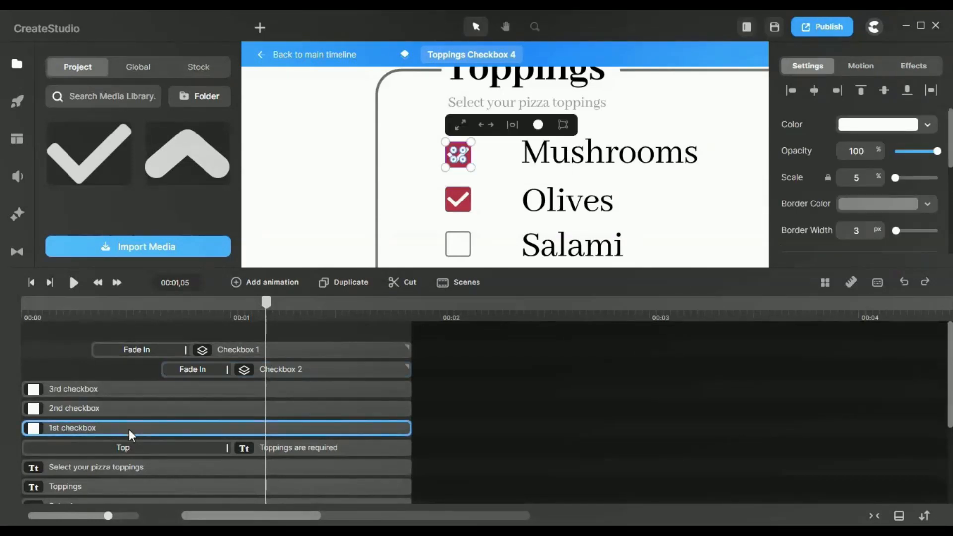
pyautogui.click(242, 351)
pyautogui.click(214, 372)
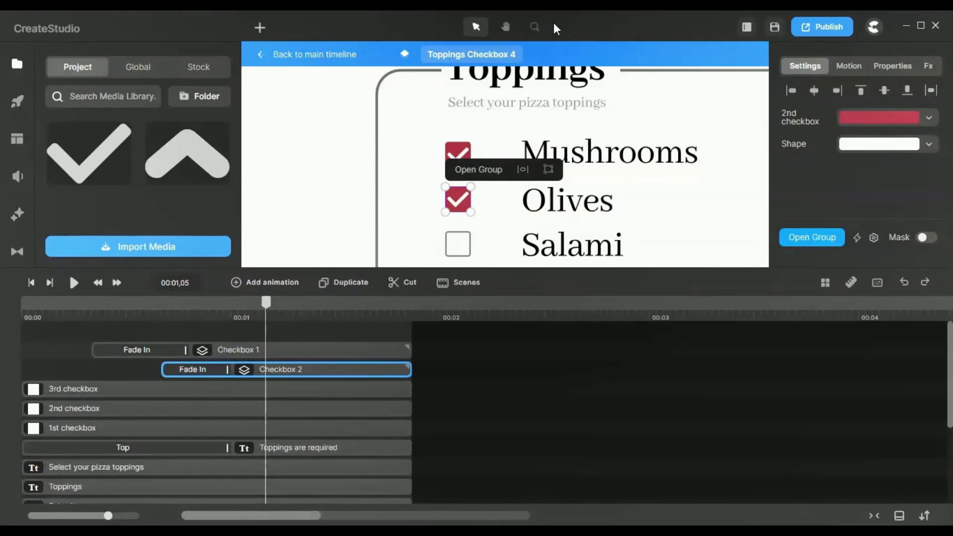
# Select the "Toppings are required" text layer, and show the Text element in the elements library.
pyautogui.click(538, 26)
pyautogui.click(547, 155)
pyautogui.click(687, 184)
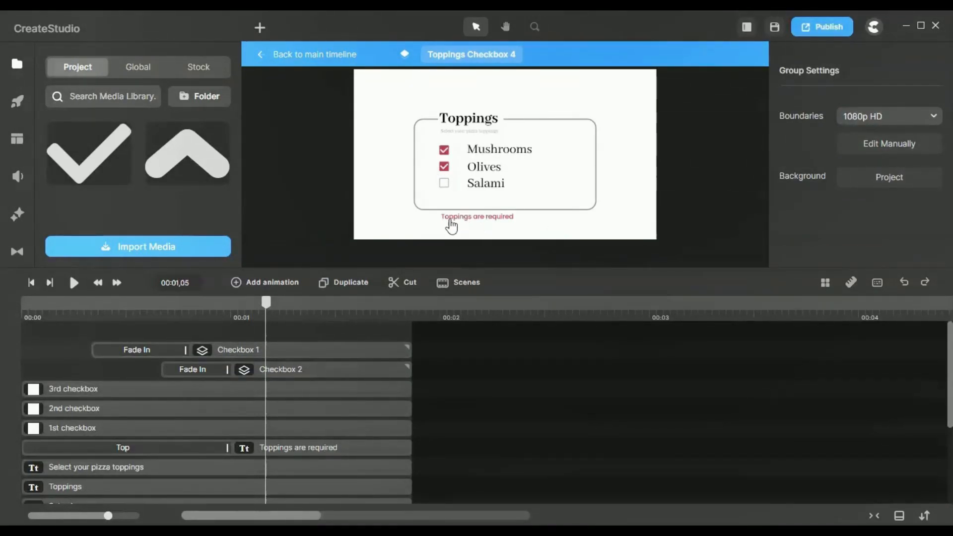
pyautogui.scroll(5, 481, 226)
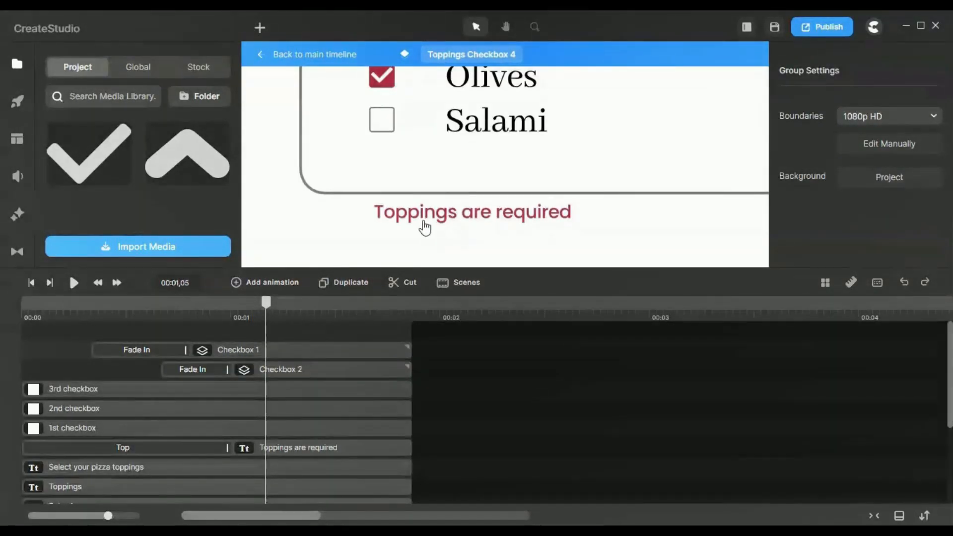
pyautogui.moveTo(266, 308)
pyautogui.mouseDown()
pyautogui.moveTo(1, 317)
pyautogui.moveTo(266, 325)
pyautogui.mouseUp()
pyautogui.click(258, 453)
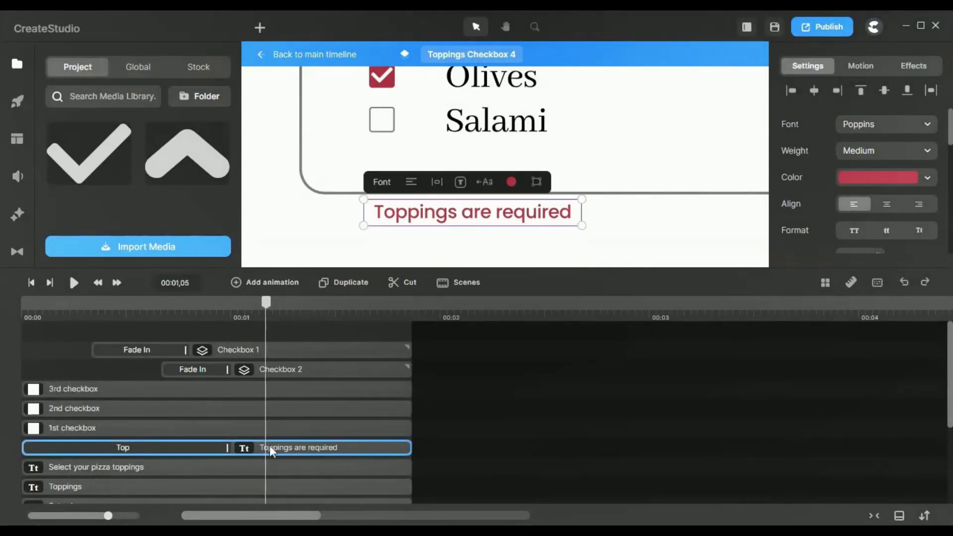
pyautogui.click(26, 107)
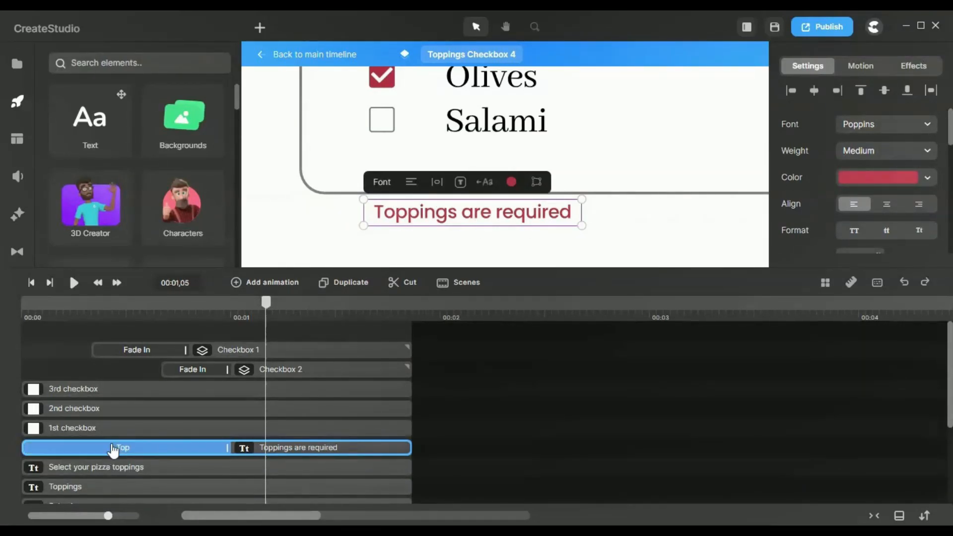
# Scrub the timeline from the start to 00:01,01 to watch the "Toppings are required" text enter.
pyautogui.moveTo(267, 310); pyautogui.dragTo(2, 320)
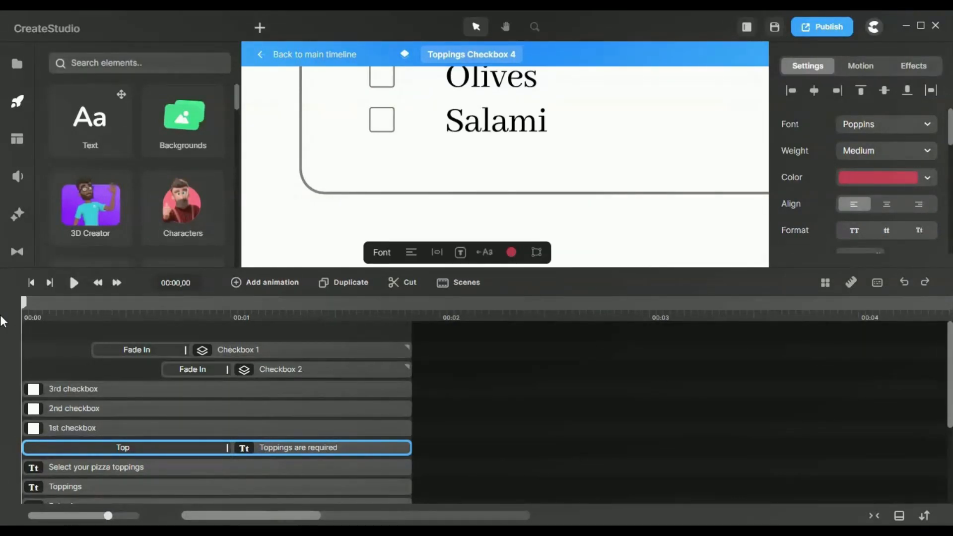
pyautogui.click(534, 27)
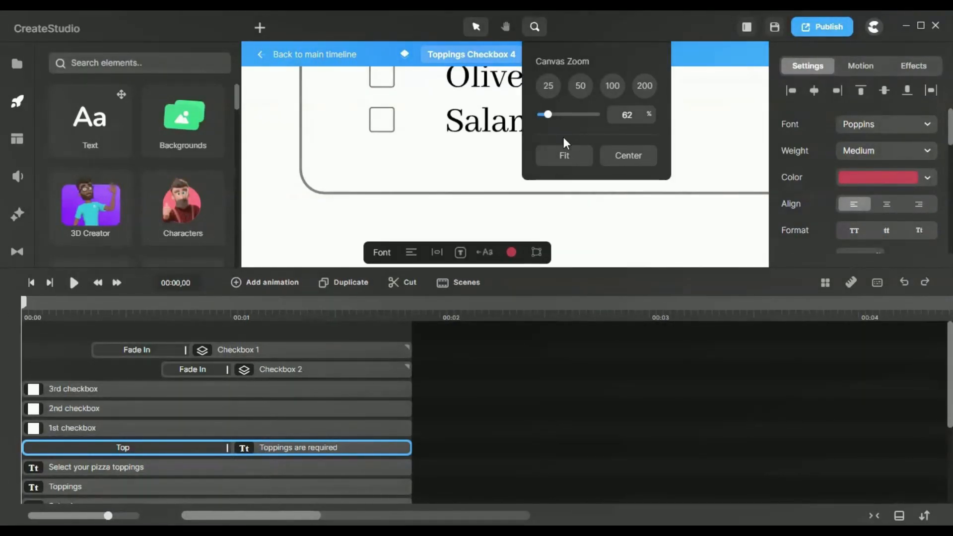
pyautogui.click(564, 156)
pyautogui.moveTo(23, 303); pyautogui.dragTo(238, 305)
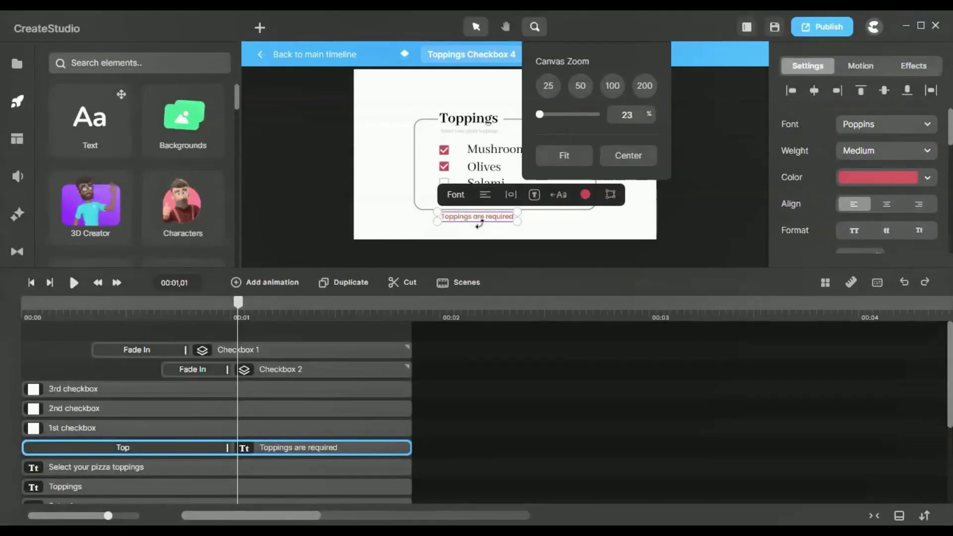
pyautogui.click(294, 227)
# Review the Top preset and its settings among the "Toppings are required" text's Position entrance motions, and return the playhead to the start.
pyautogui.click(184, 449)
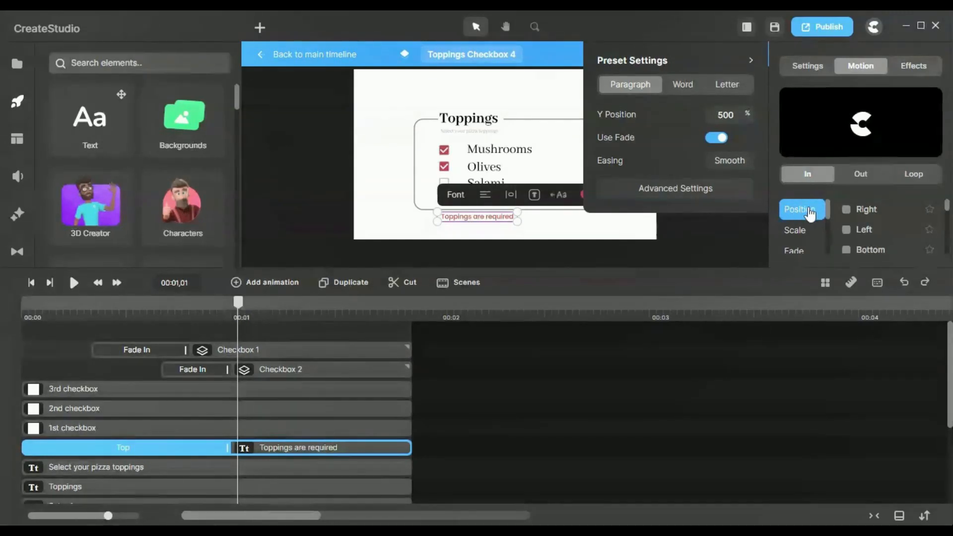
pyautogui.click(794, 219)
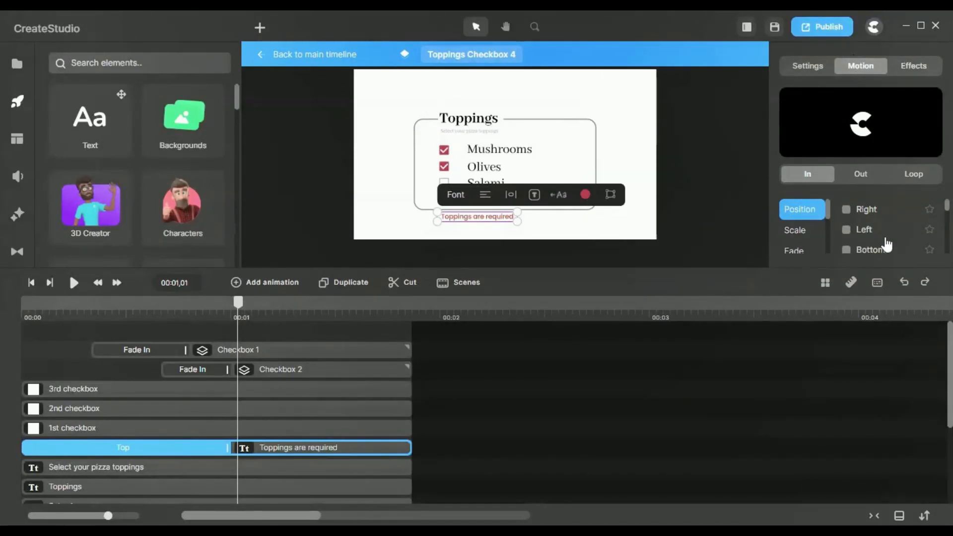
pyautogui.scroll(-5, 884, 233)
pyautogui.scroll(5, 881, 230)
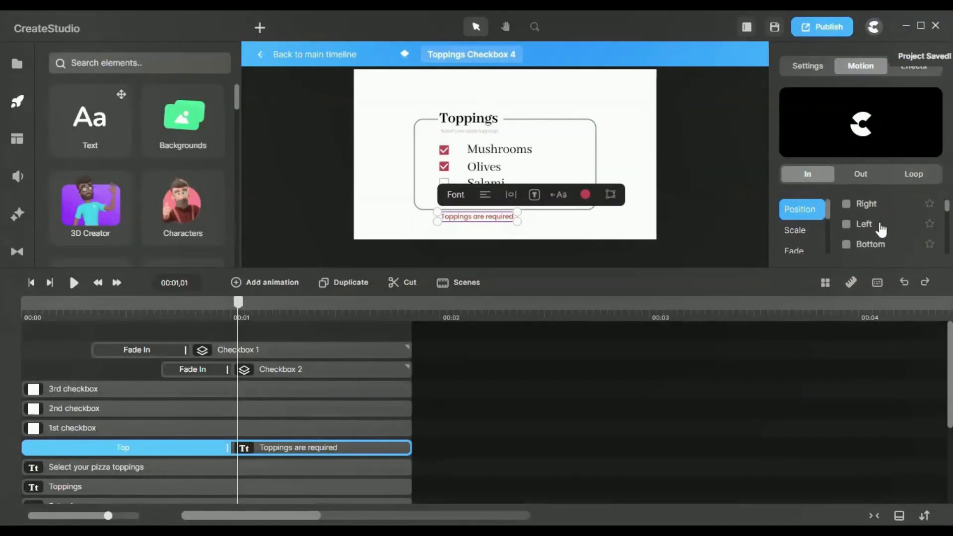
pyautogui.scroll(-2, 881, 230)
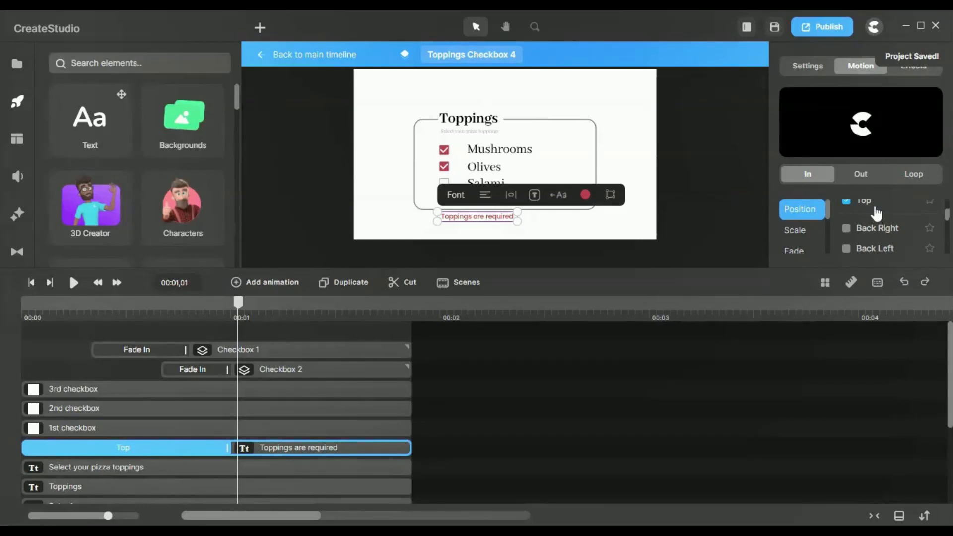
pyautogui.click(876, 213)
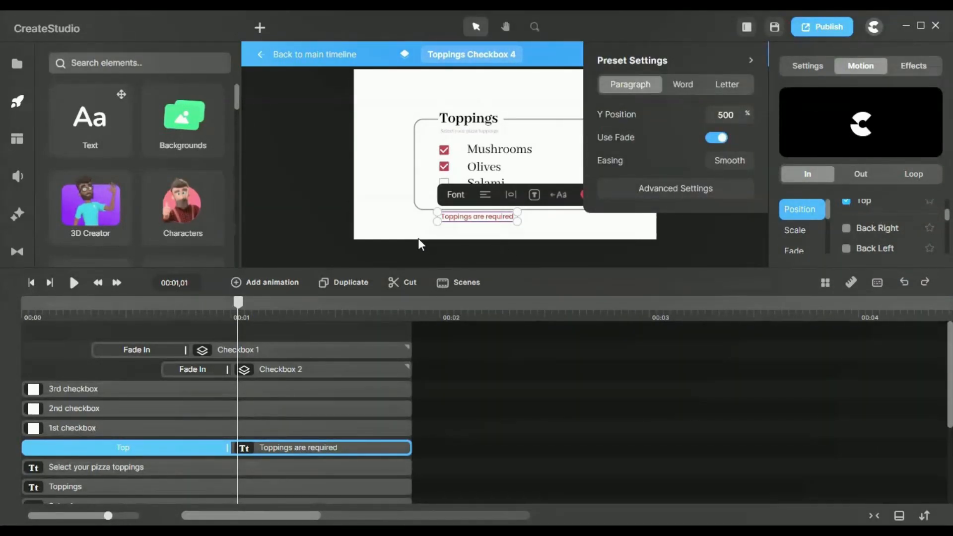
pyautogui.click(29, 283)
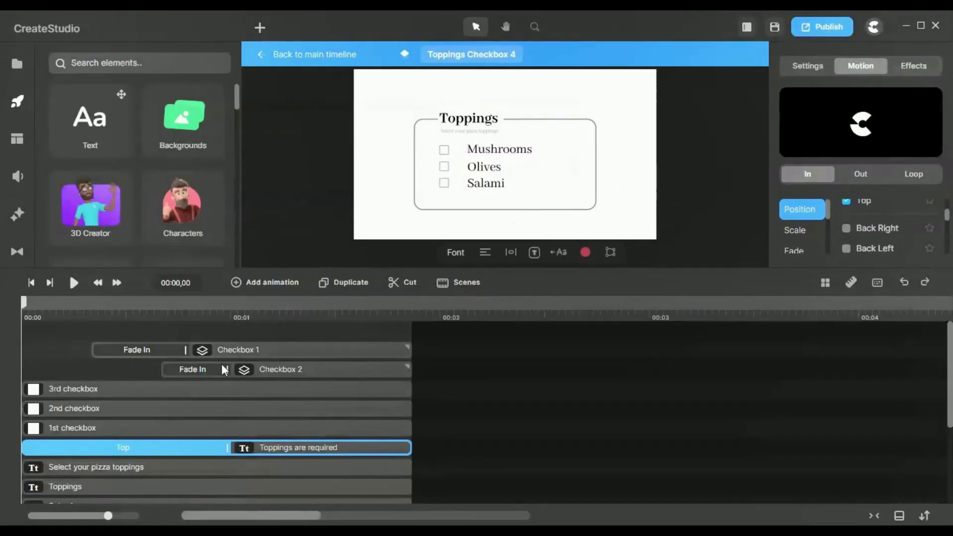
# Play back the Toppings Checkbox 4 animation, and return to the main timeline.
pyautogui.click(74, 283)
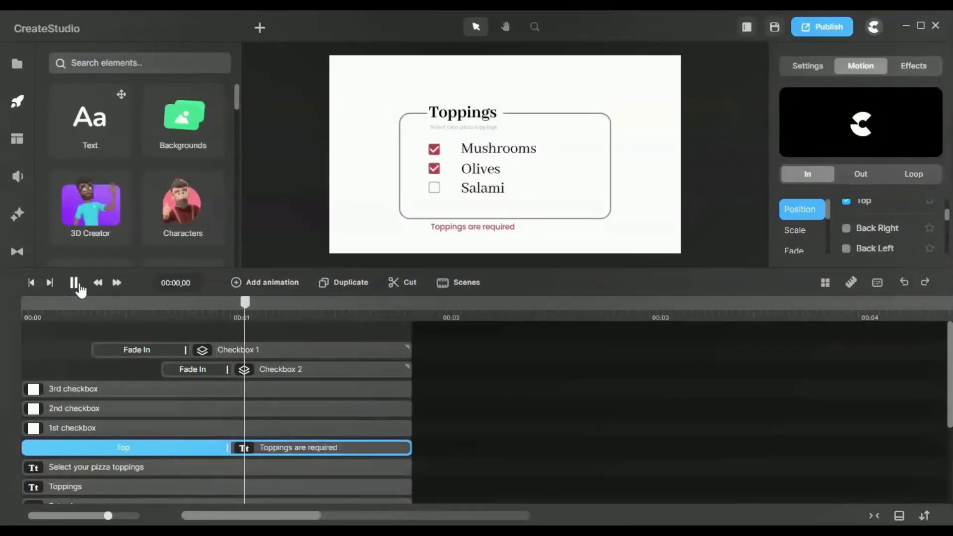
pyautogui.click(74, 284)
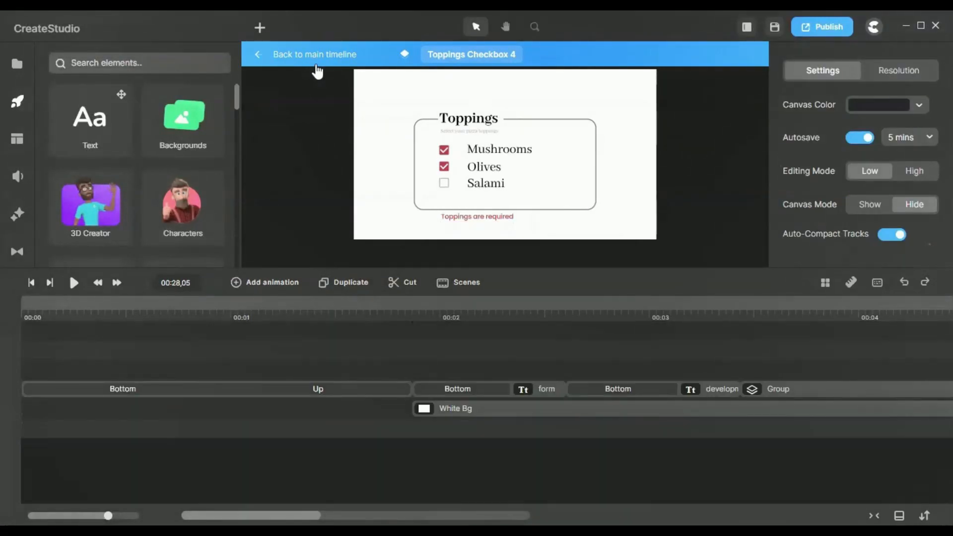
pyautogui.click(315, 65)
# Scrub the main timeline from 00:28,05 to 00:29,25 to watch the "Powerful generation from schema" text enter.
pyautogui.hscroll(10, 371, 378)
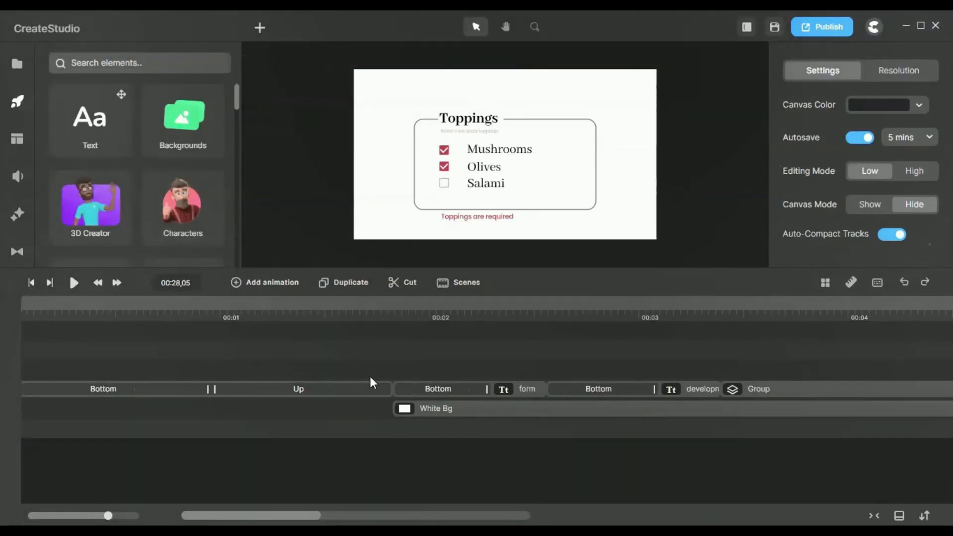
pyautogui.hscroll(15, 370, 382)
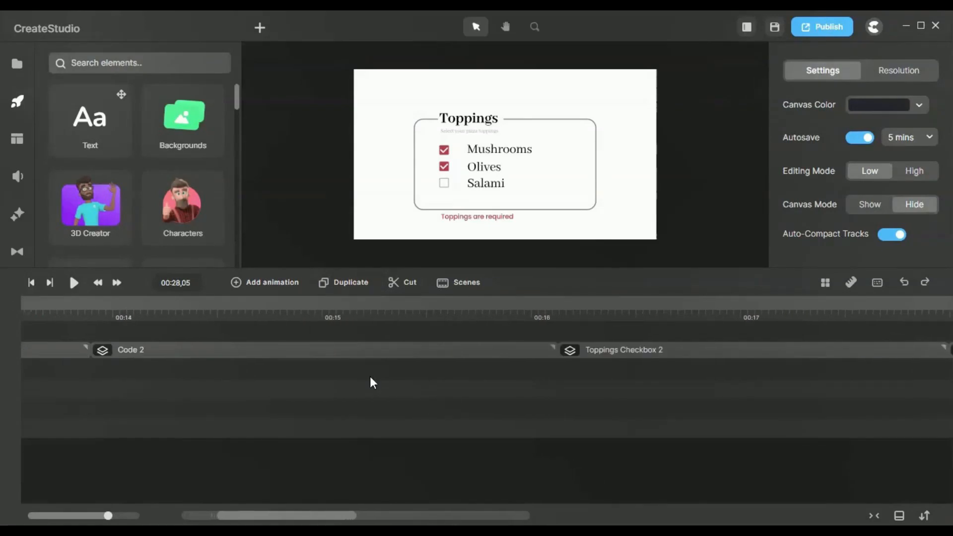
pyautogui.hscroll(-5, 373, 382)
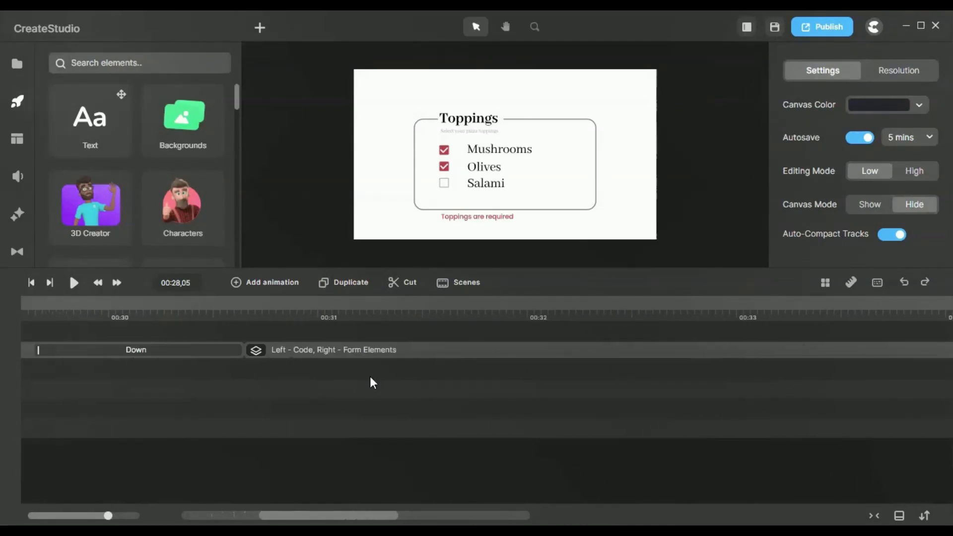
pyautogui.hscroll(-2, 372, 382)
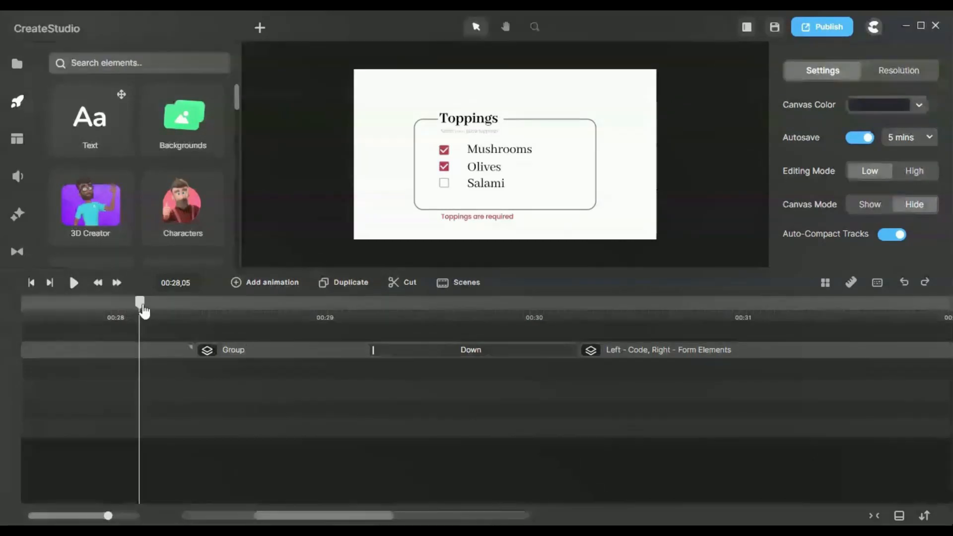
pyautogui.moveTo(165, 305); pyautogui.dragTo(217, 303)
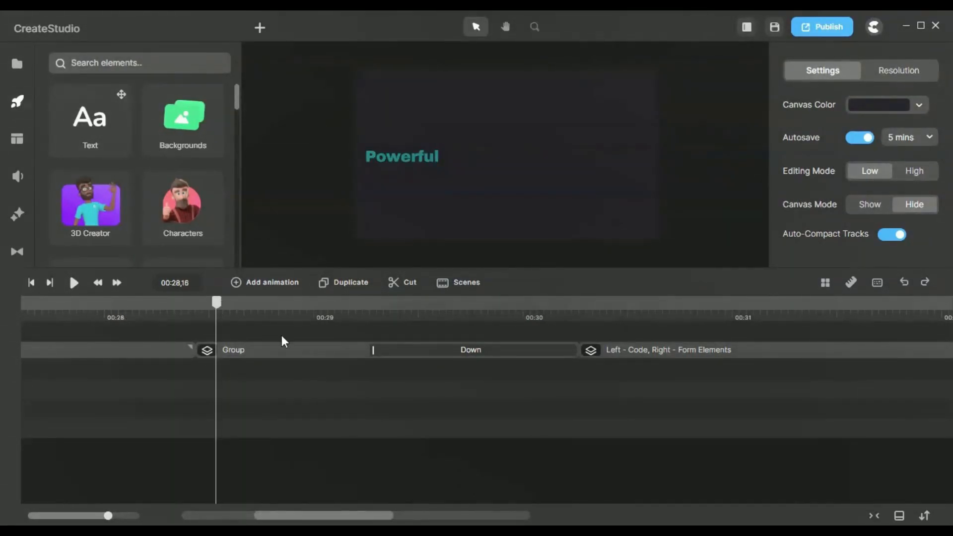
pyautogui.moveTo(307, 317); pyautogui.dragTo(379, 325)
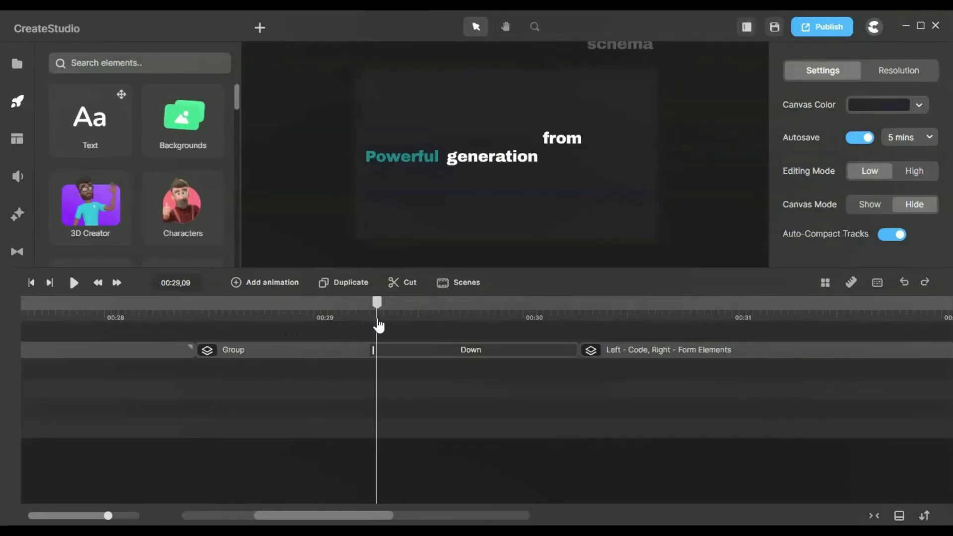
pyautogui.click(449, 307)
pyautogui.click(487, 308)
# Select the "Powerful generation from schema" group, scrub through it to 00:29,19, and open it.
pyautogui.click(315, 349)
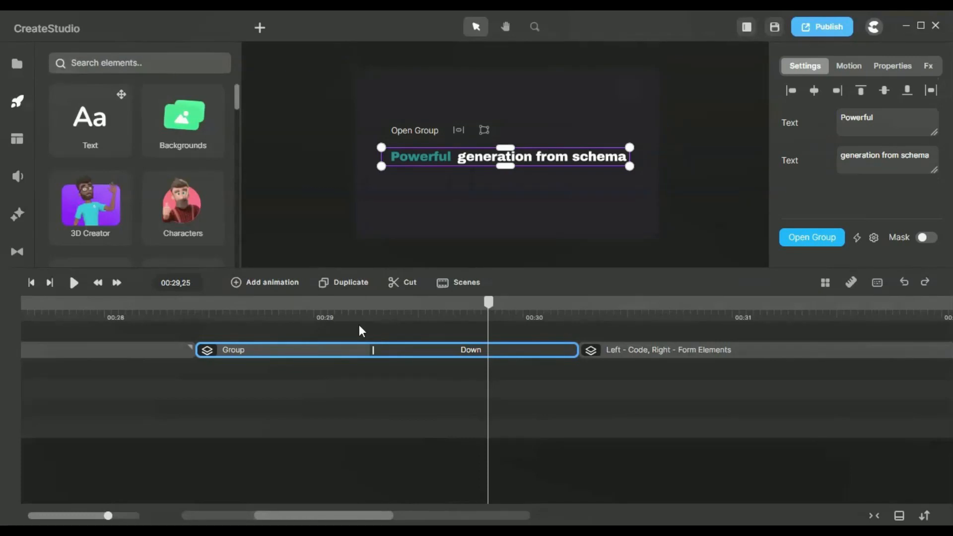
pyautogui.moveTo(201, 315); pyautogui.dragTo(447, 320)
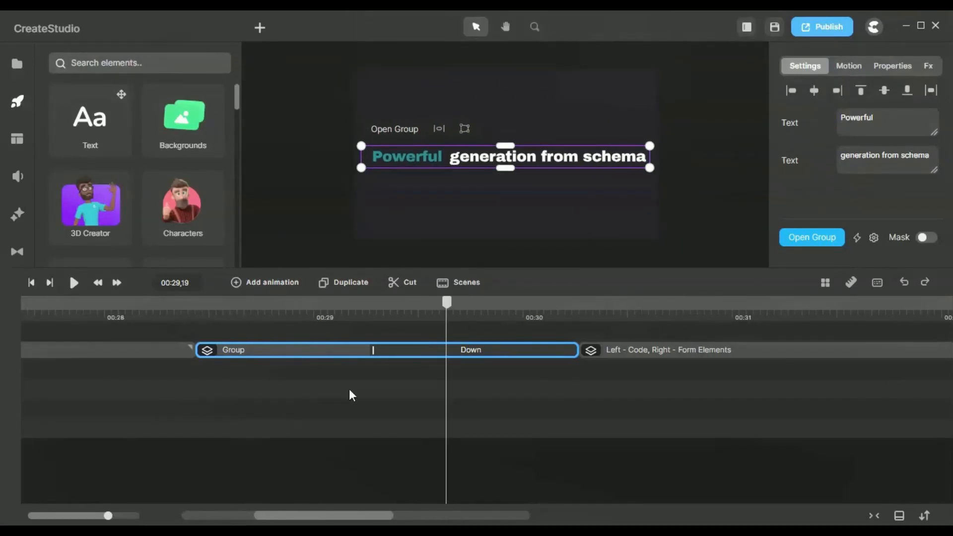
pyautogui.click(818, 243)
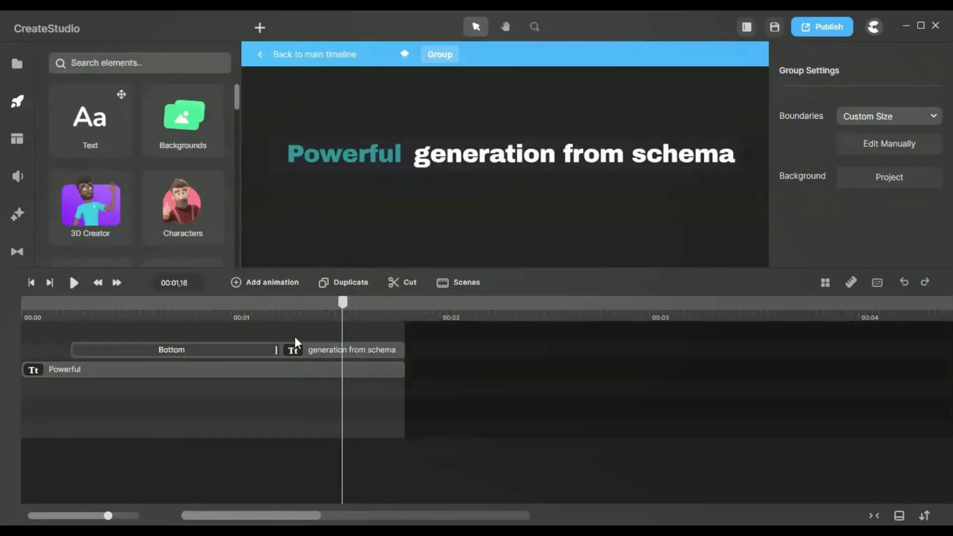
# Compare the "Powerful" text layer with the separate "generation from schema" text layer inside the group.
pyautogui.click(156, 376)
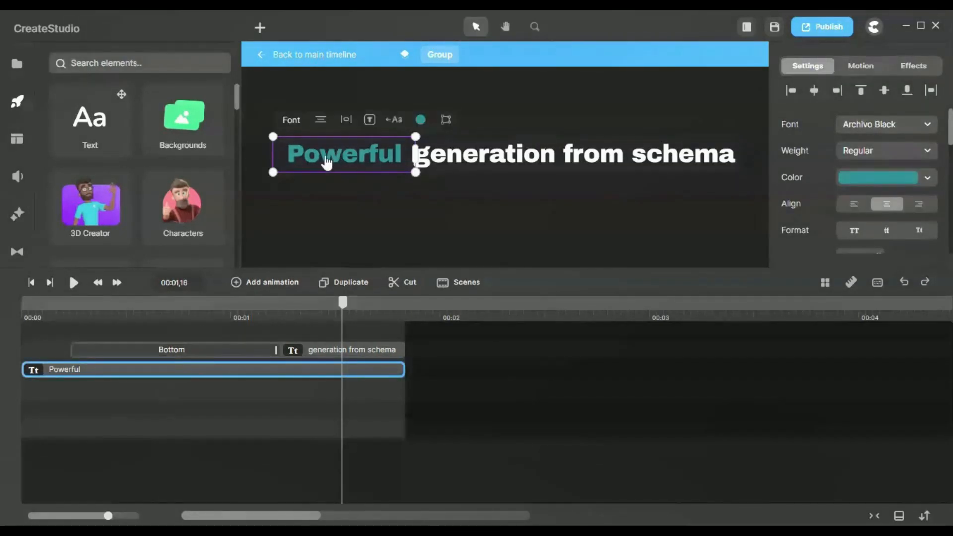
pyautogui.click(649, 162)
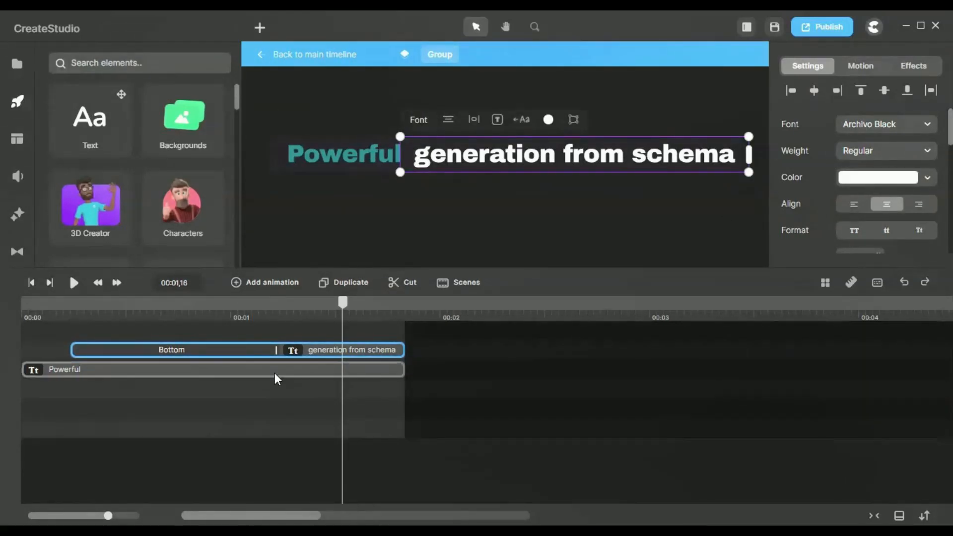
pyautogui.click(342, 155)
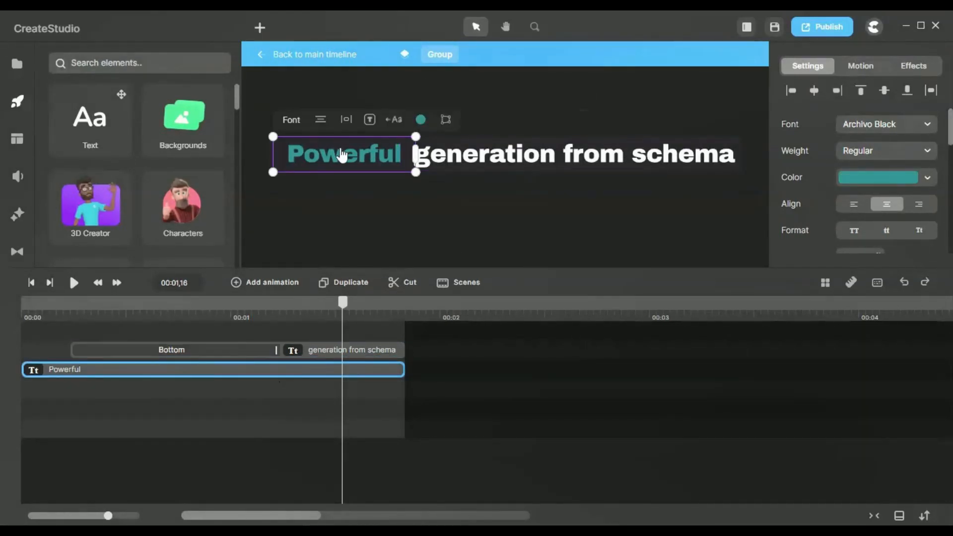
pyautogui.click(626, 145)
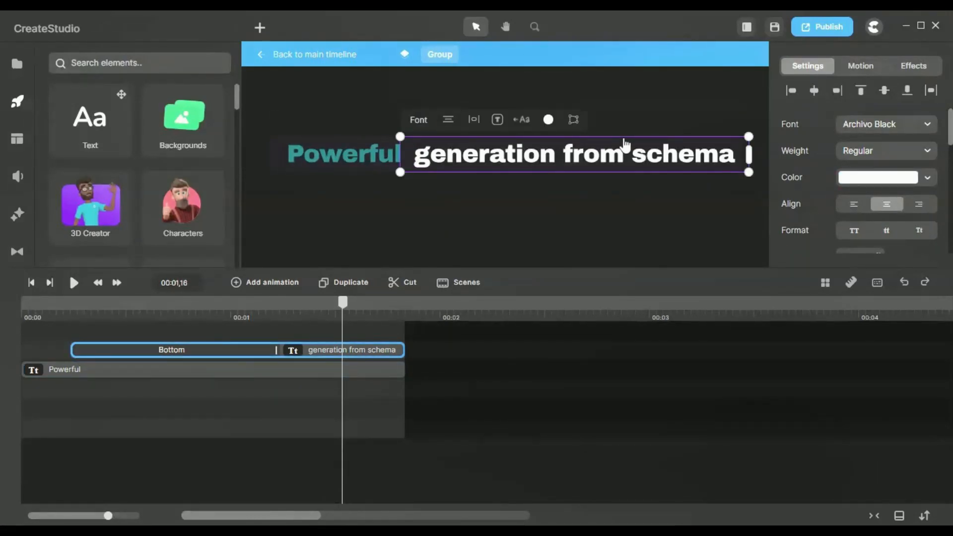
# Show the Bottom motion's settings for "generation from schema", and scrub to 00:01,06 to watch the words enter.
pyautogui.click(206, 357)
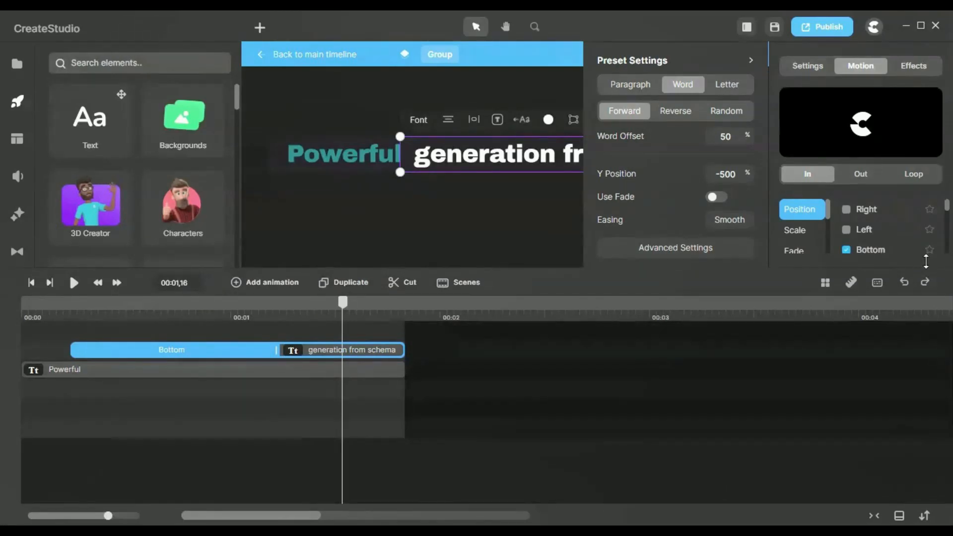
pyautogui.click(281, 201)
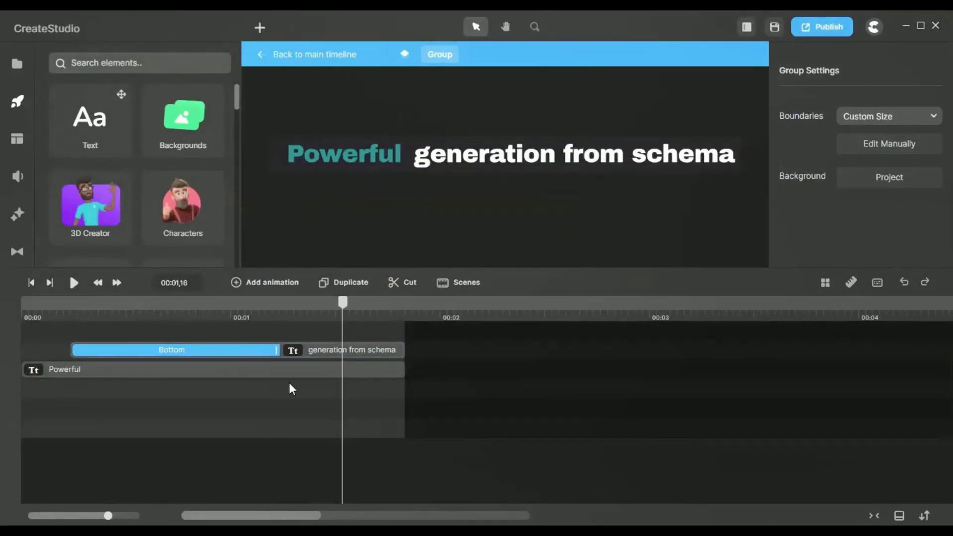
pyautogui.press('space')
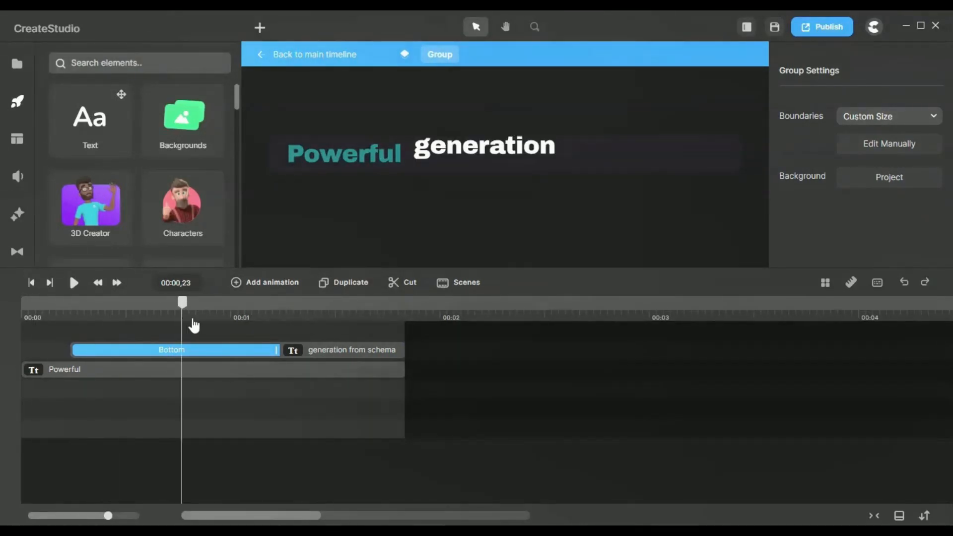
pyautogui.moveTo(300, 304); pyautogui.dragTo(203, 308)
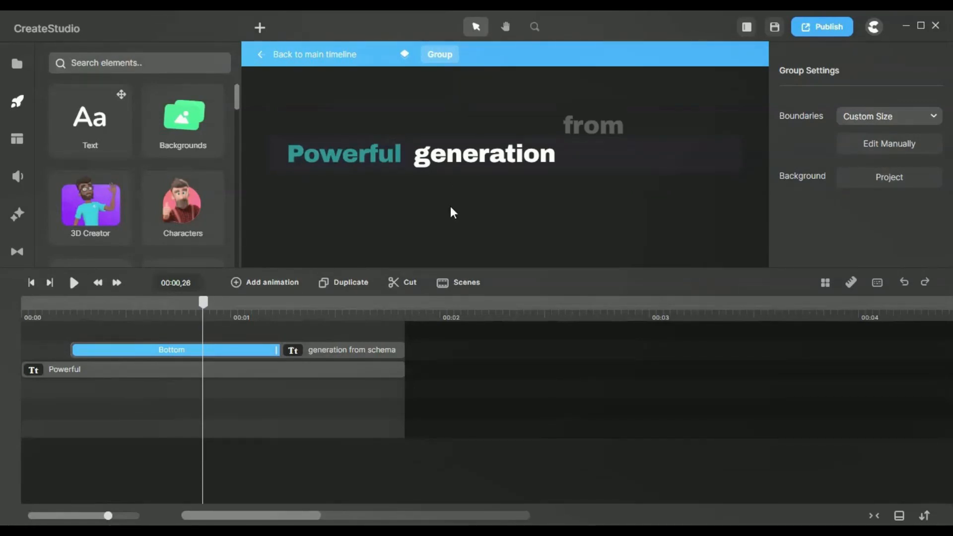
pyautogui.moveTo(211, 309); pyautogui.dragTo(273, 316)
# Review the Bottom preset's word-by-word settings among the Position entrance motions, and scrub the group to 00:01,18.
pyautogui.click(156, 354)
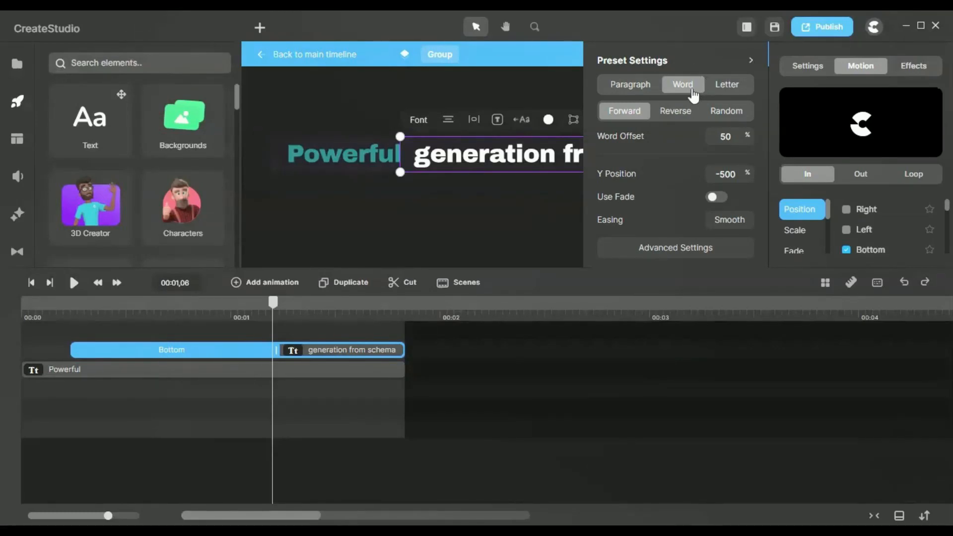
pyautogui.click(881, 252)
pyautogui.click(342, 232)
pyautogui.moveTo(277, 304); pyautogui.dragTo(355, 328)
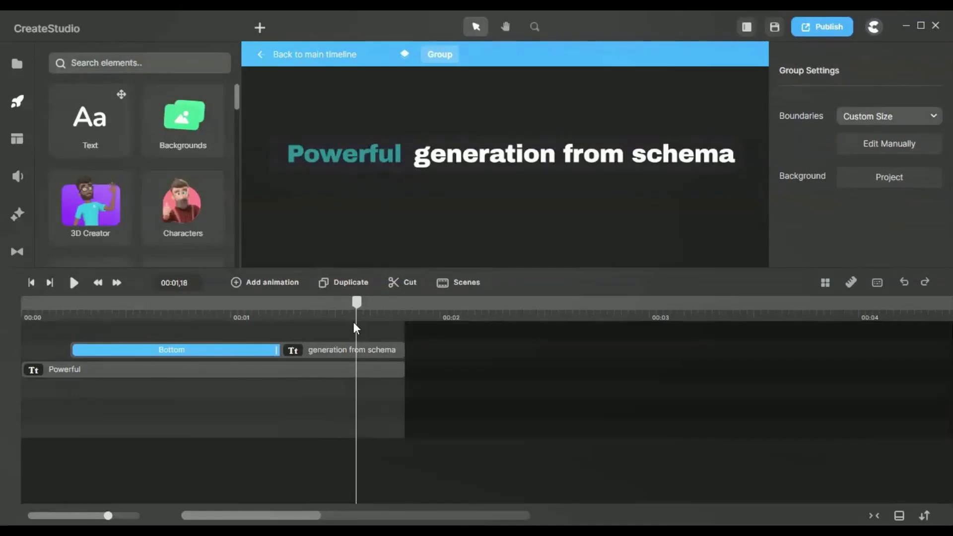
# On the main timeline, scrub through the "Left - Code, Right - Form Elements" group to 00:34,15 and open it.
pyautogui.click(357, 64)
pyautogui.moveTo(141, 318); pyautogui.dragTo(268, 319)
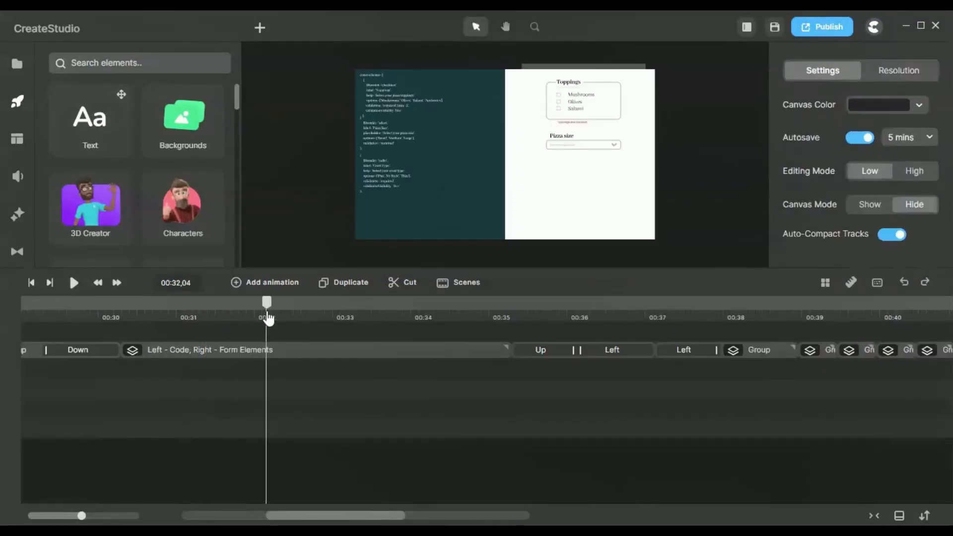
pyautogui.click(278, 350)
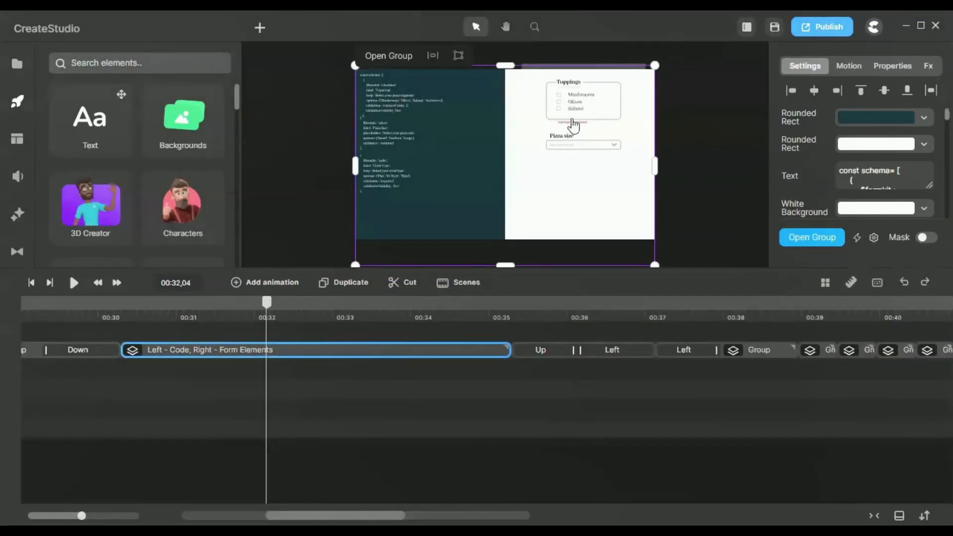
pyautogui.click(450, 309)
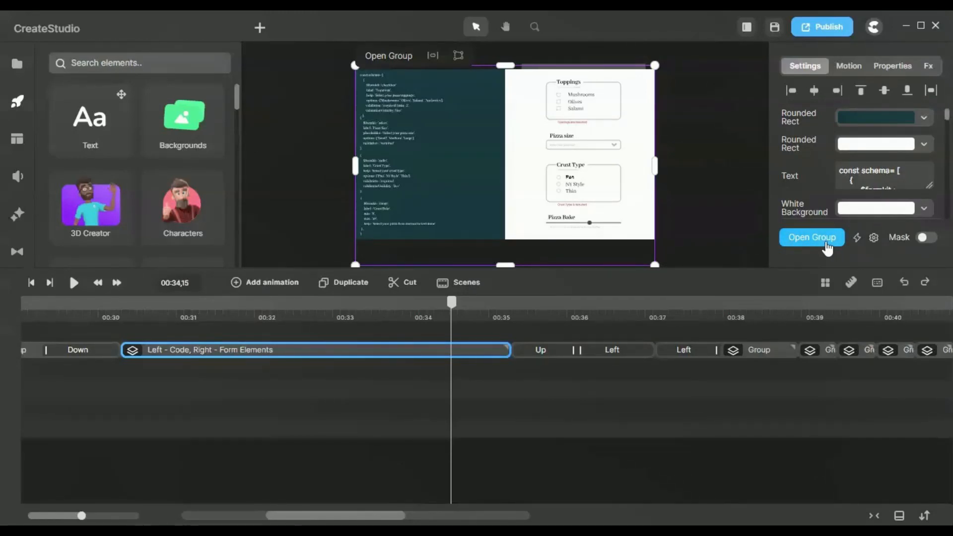
pyautogui.click(812, 238)
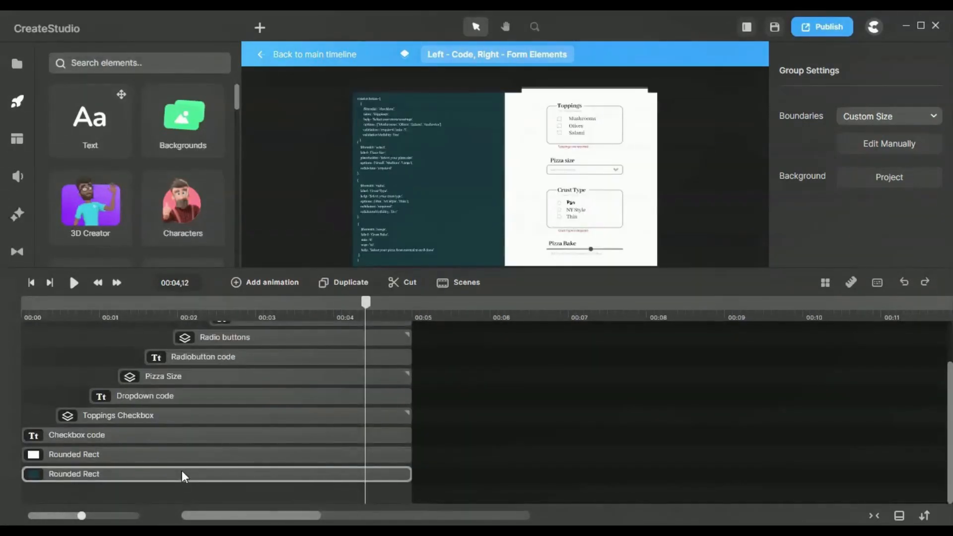
# Compare the dark teal and white Rounded Rect layers that form the two background halves.
pyautogui.click(182, 472)
pyautogui.click(177, 454)
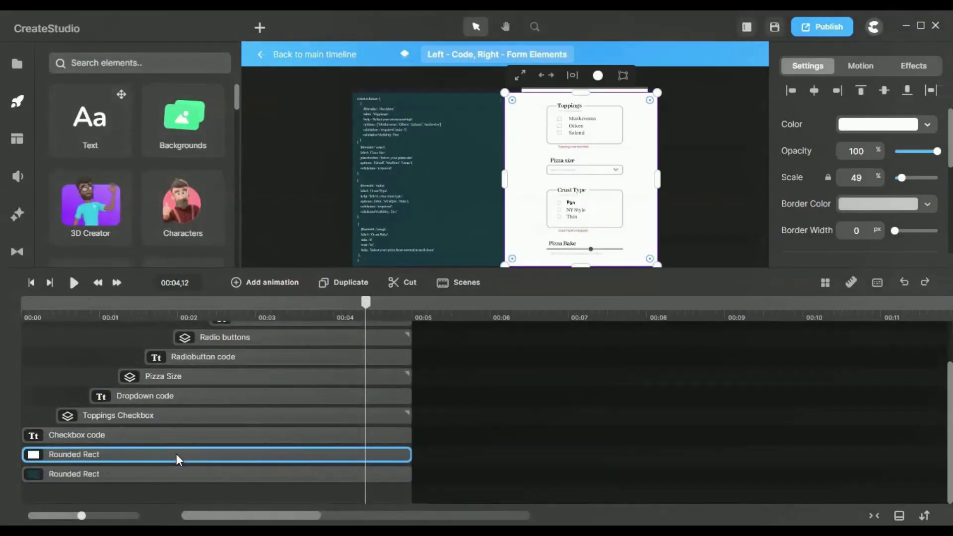
pyautogui.click(170, 480)
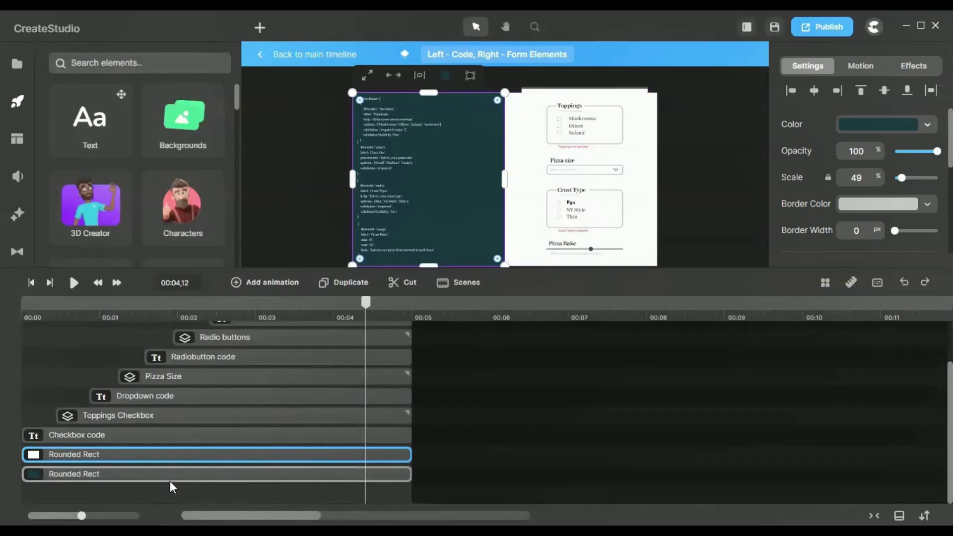
pyautogui.click(152, 454)
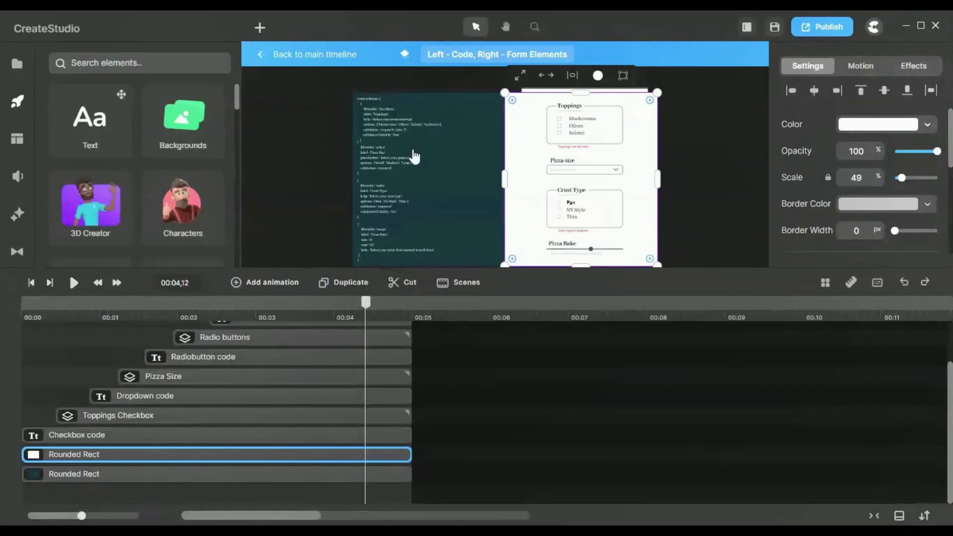
# Select the Checkbox code text layer, and examine its code and the matching Toppings form closely.
pyautogui.click(162, 435)
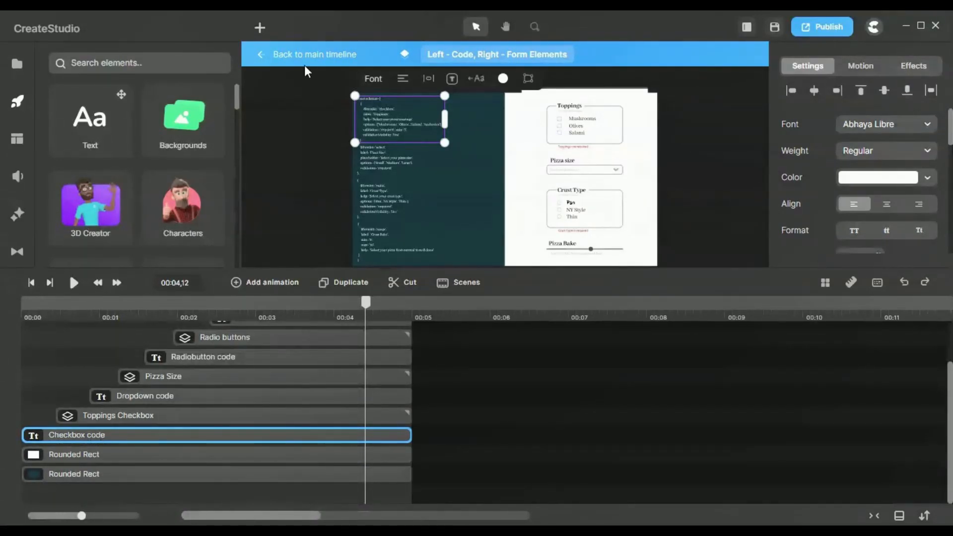
pyautogui.scroll(5, 359, 105)
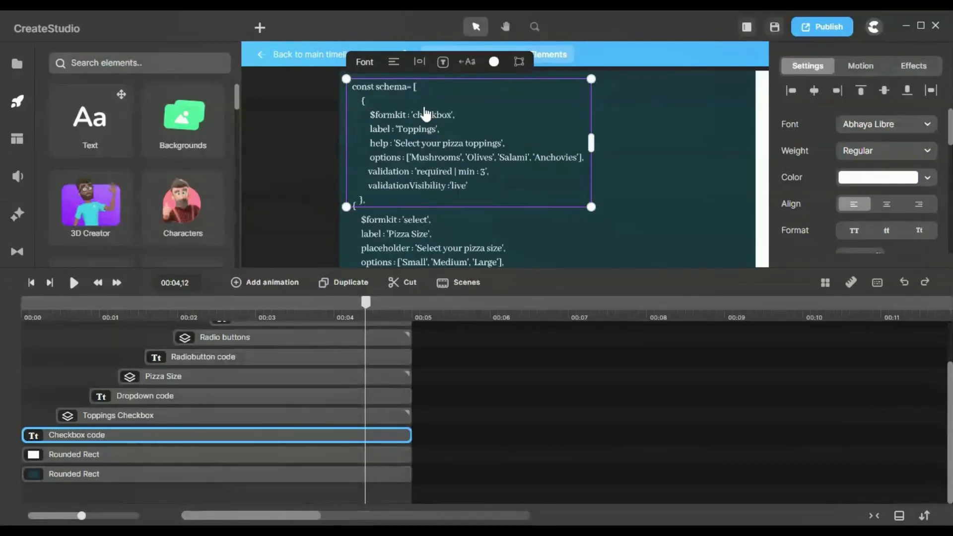
pyautogui.scroll(-5, 423, 116)
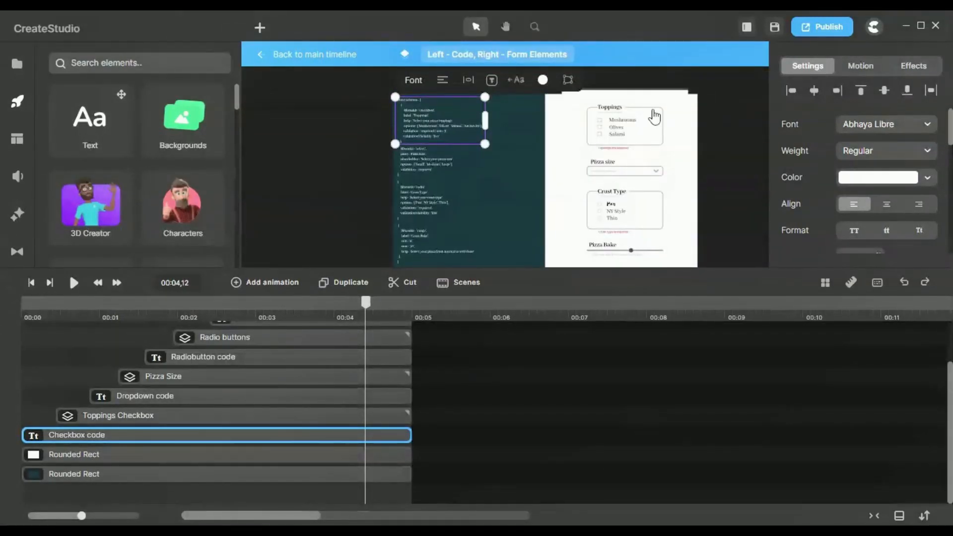
pyautogui.scroll(5, 654, 116)
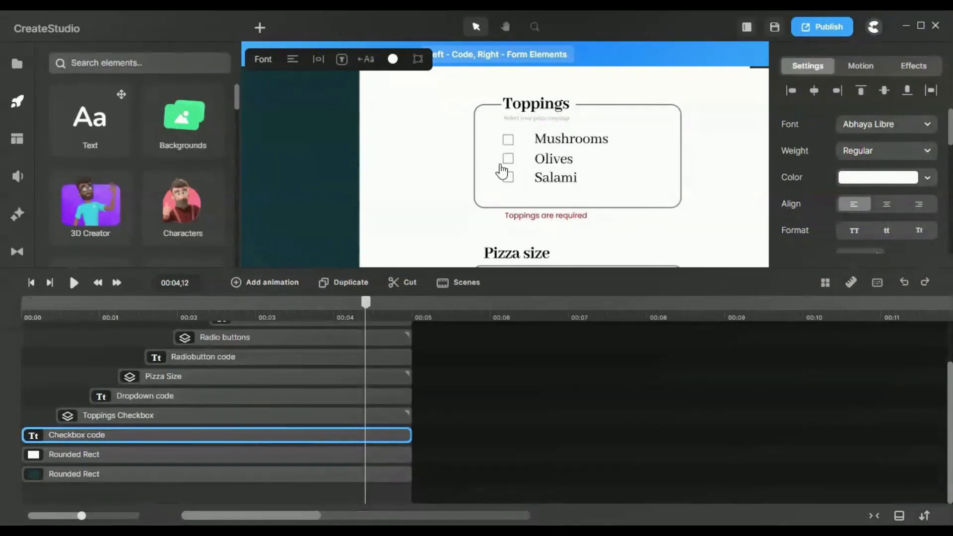
pyautogui.scroll(-5, 520, 174)
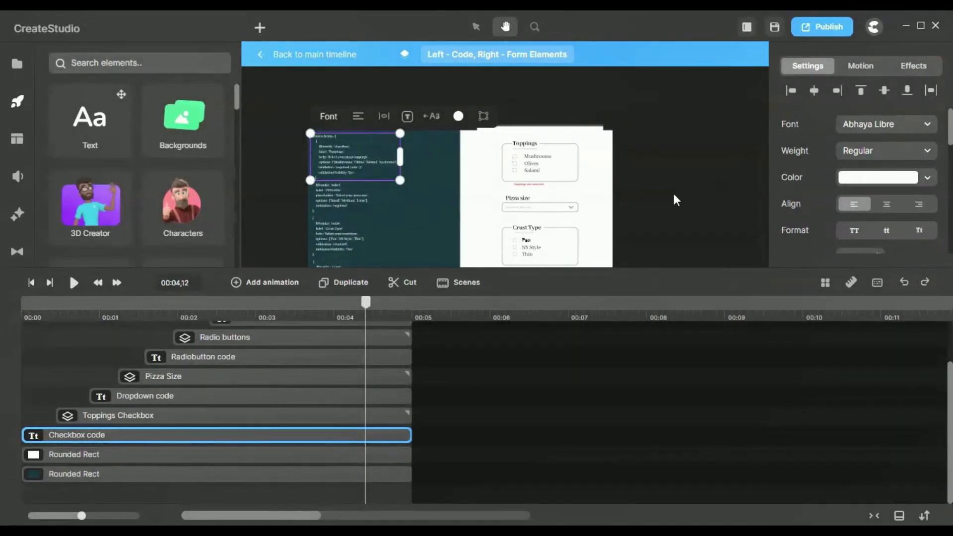
# Select the Toppings Checkbox group on the canvas.
pyautogui.moveTo(672, 192); pyautogui.dragTo(691, 147)
pyautogui.click(481, 29)
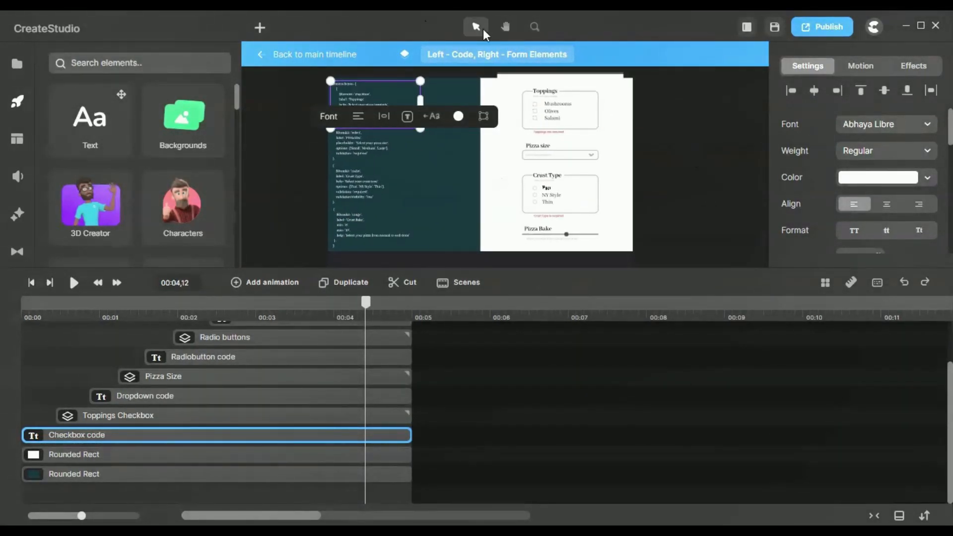
pyautogui.click(532, 105)
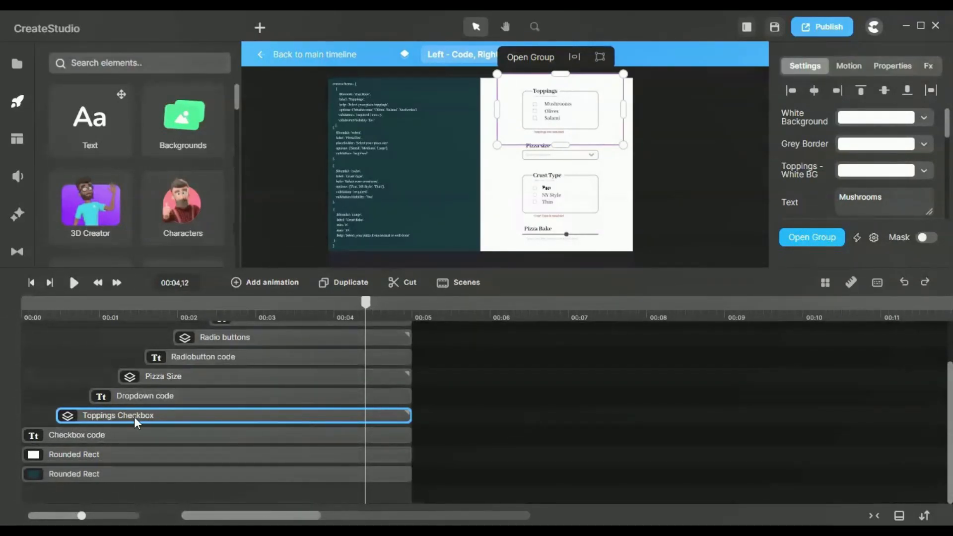
# Review the staggered order of the code and form layers in the "Left - Code, Right - Form Elements" group.
pyautogui.scroll(2, 134, 416)
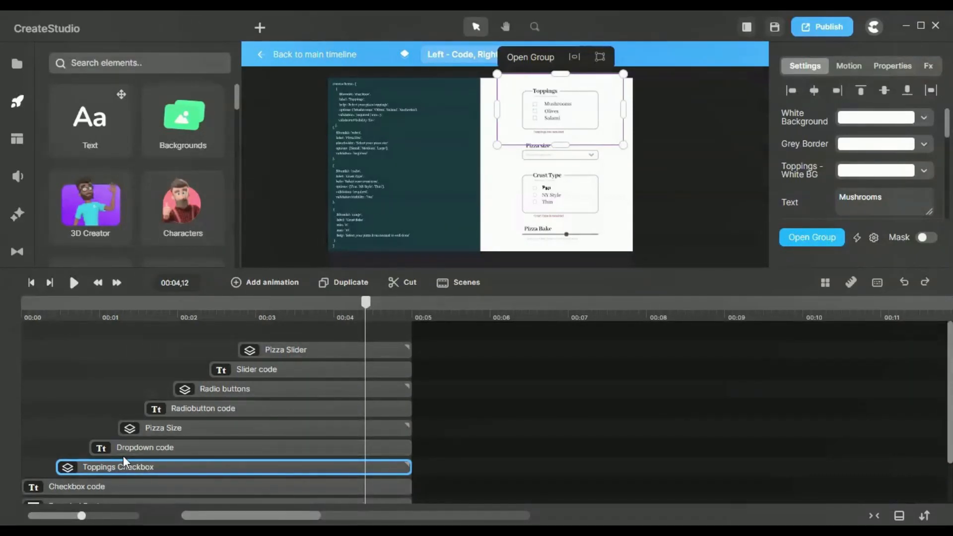
pyautogui.scroll(-1, 242, 473)
pyautogui.scroll(-2, 240, 467)
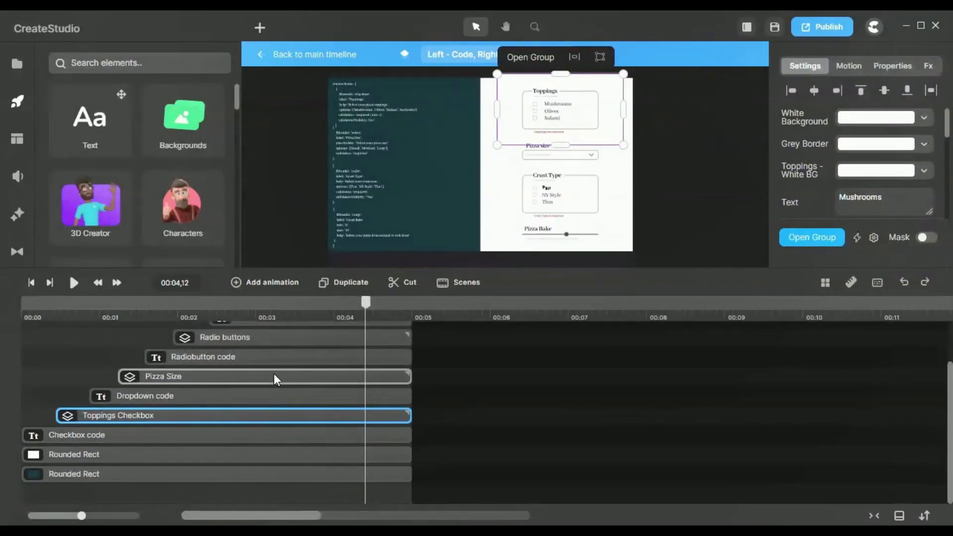
pyautogui.scroll(2, 273, 374)
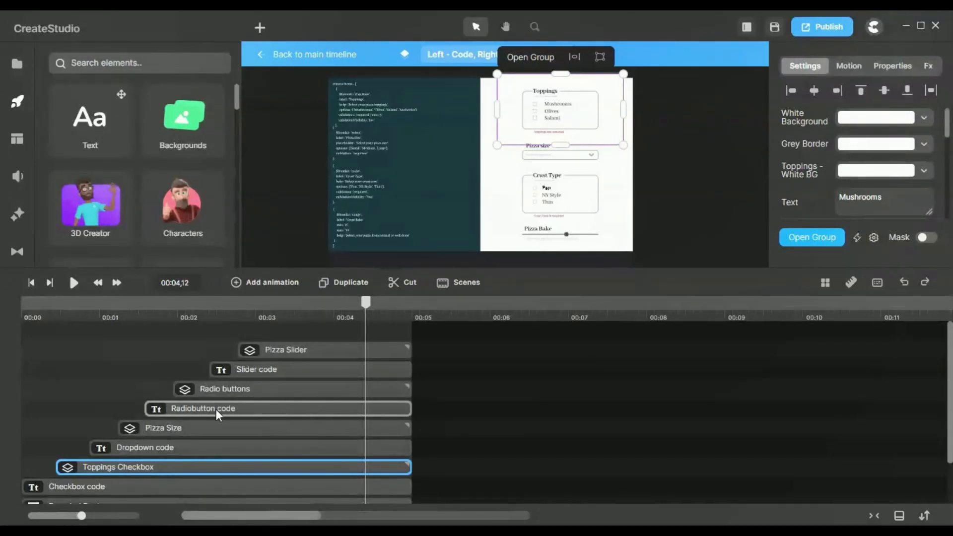
pyautogui.scroll(-2, 278, 400)
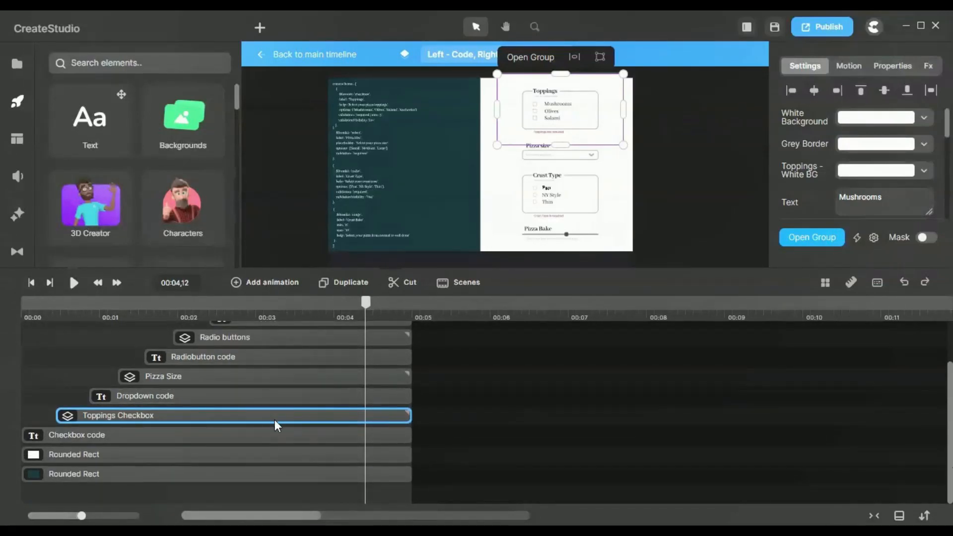
# Select the Dropdown code, Pizza Size, Radiobutton code and Radio buttons layers in turn to match each code block with its form element.
pyautogui.click(178, 392)
pyautogui.click(187, 377)
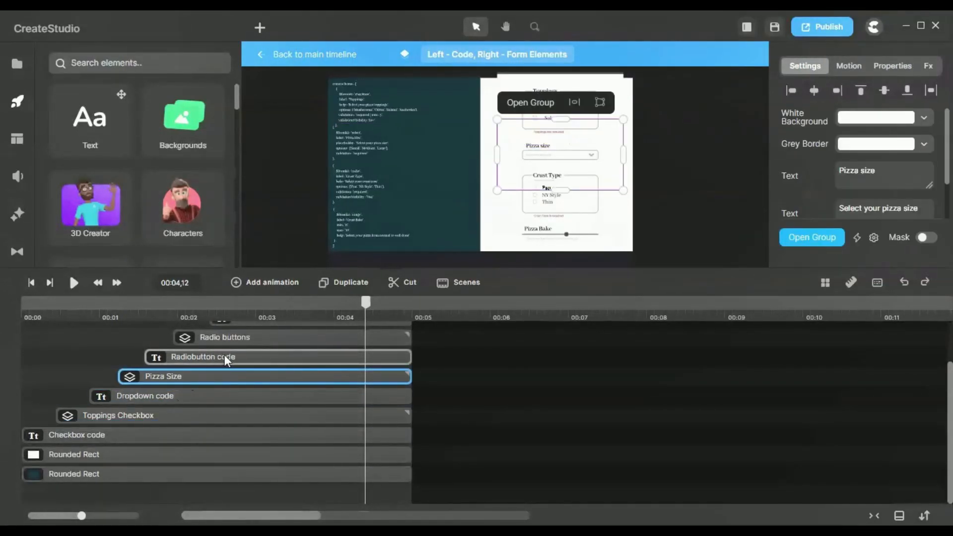
pyautogui.click(224, 357)
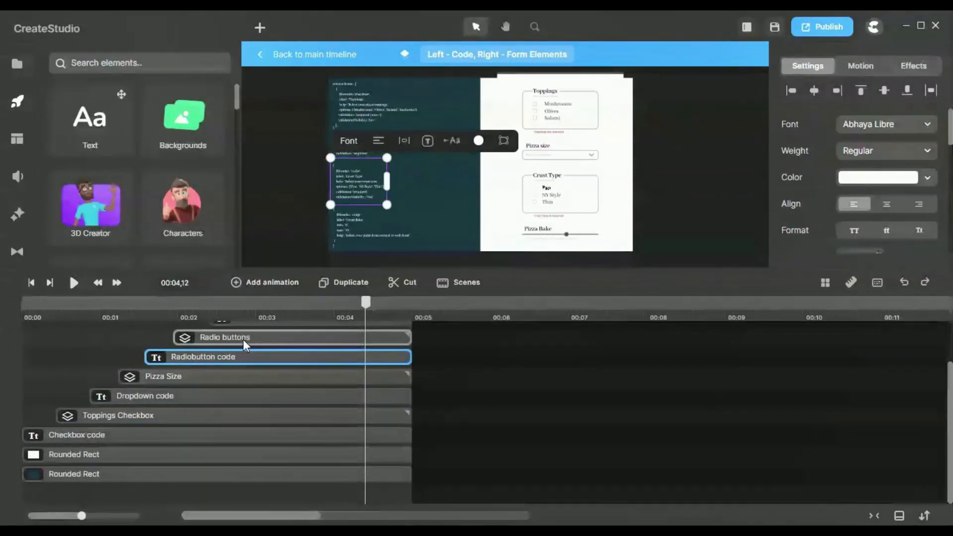
pyautogui.click(243, 338)
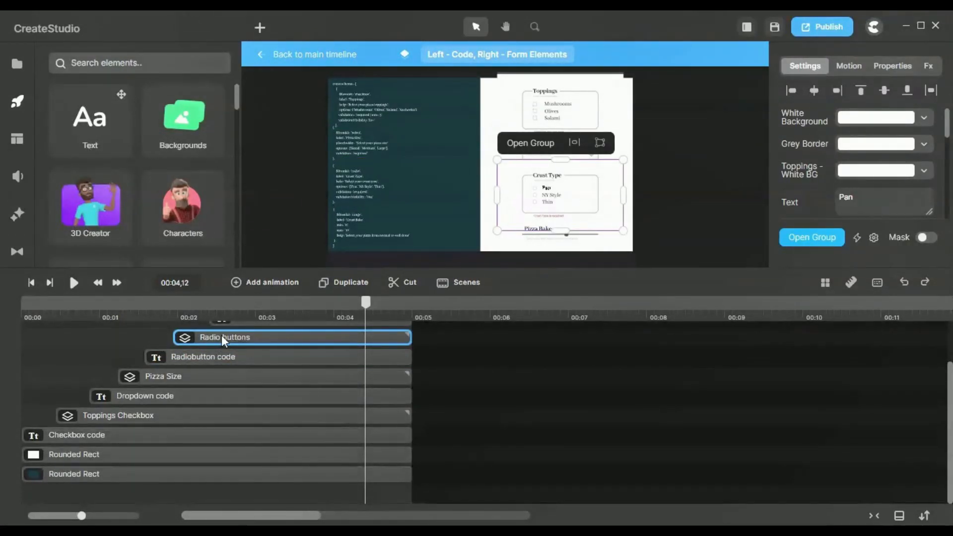
# Open the Radio buttons group, review its Crust Type layers, and return to the "Left - Code, Right - Form Elements" group.
pyautogui.scroll(2, 280, 369)
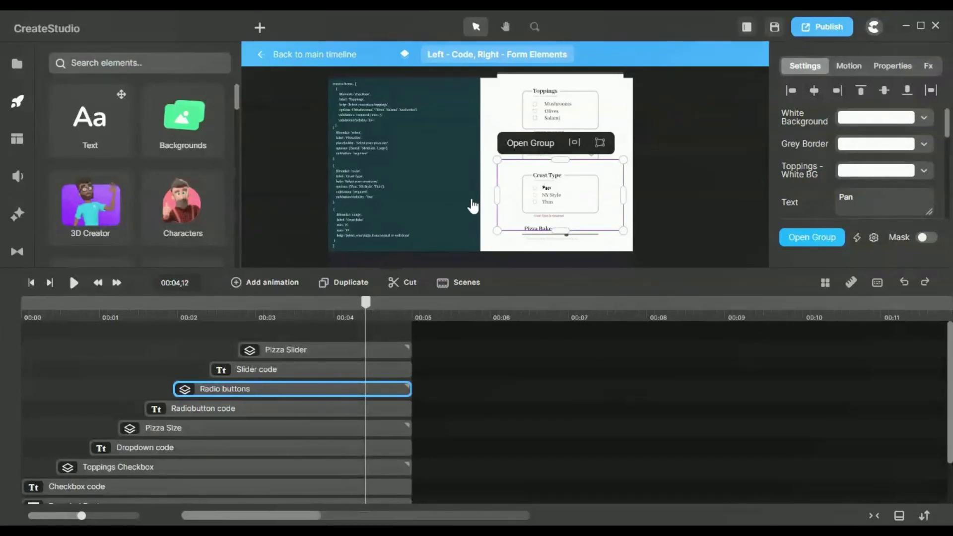
pyautogui.click(539, 149)
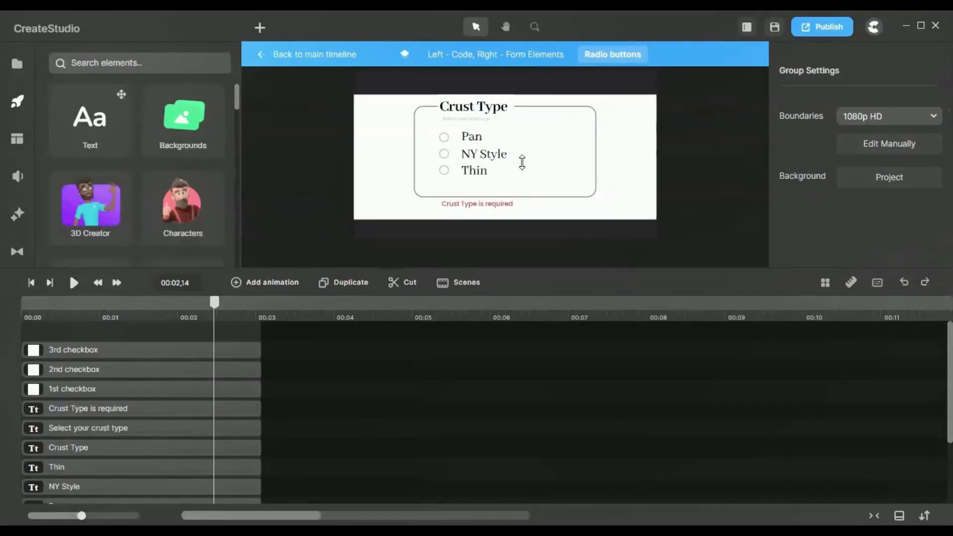
pyautogui.scroll(-4, 81, 398)
pyautogui.scroll(4, 80, 399)
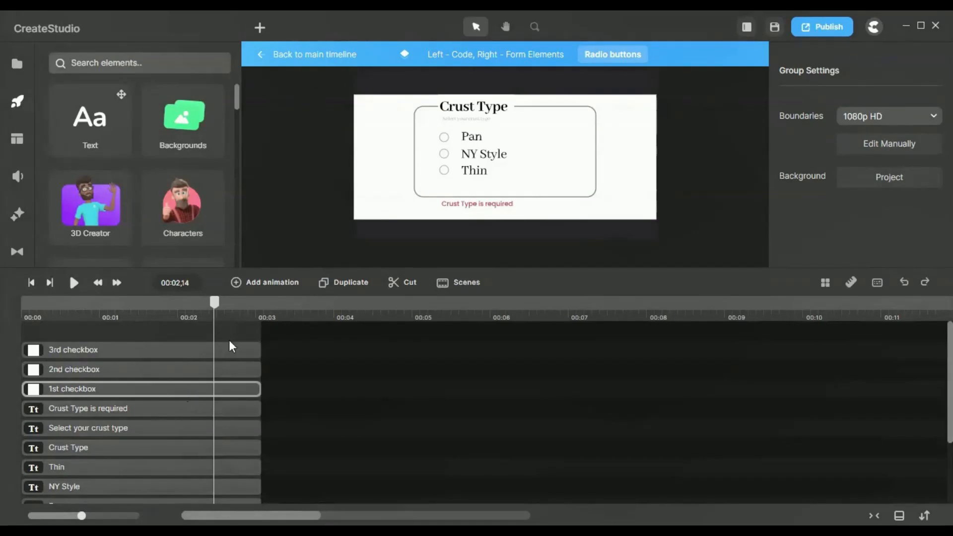
pyautogui.click(512, 55)
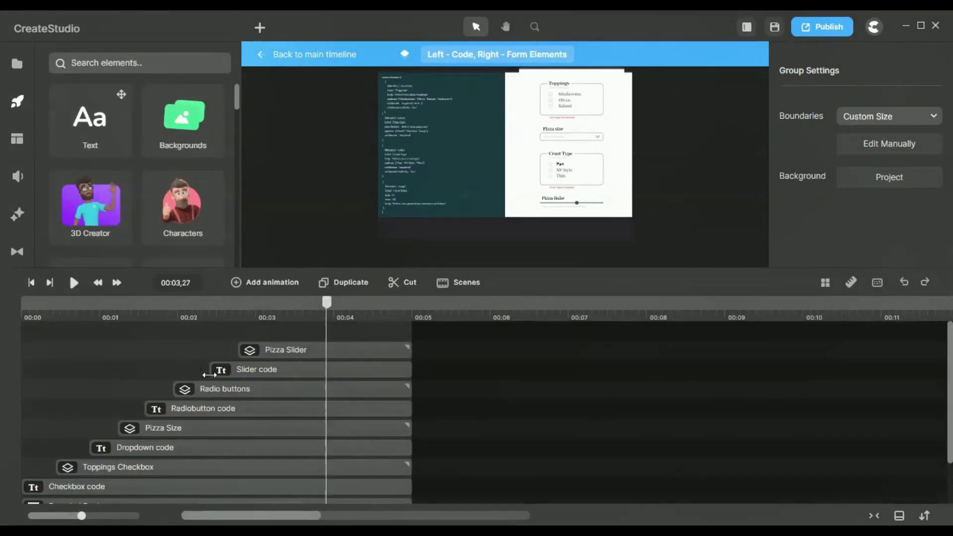
# Select the Slider code layer, scrub to 00:03,09, and select the matching Pizza Slider group.
pyautogui.click(278, 368)
pyautogui.moveTo(142, 320); pyautogui.dragTo(280, 340)
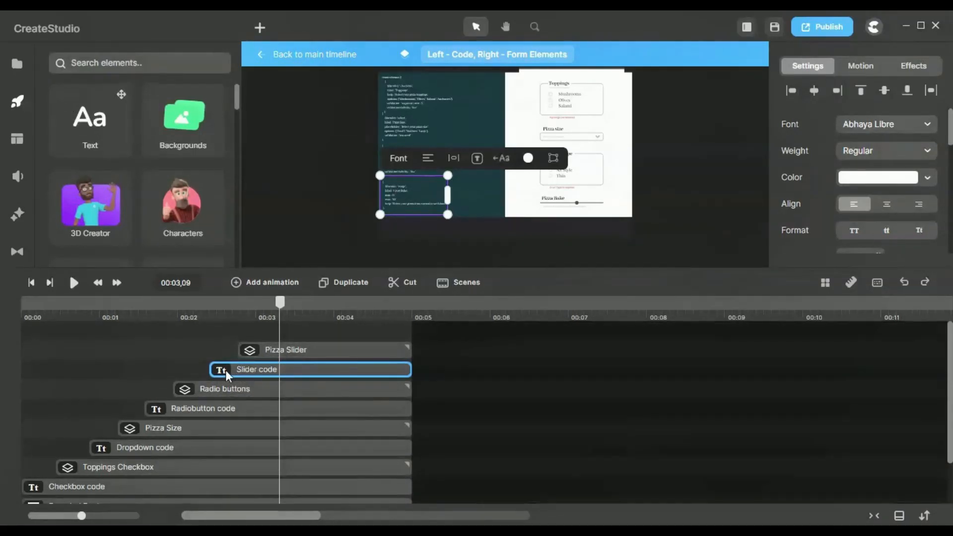
pyautogui.click(283, 350)
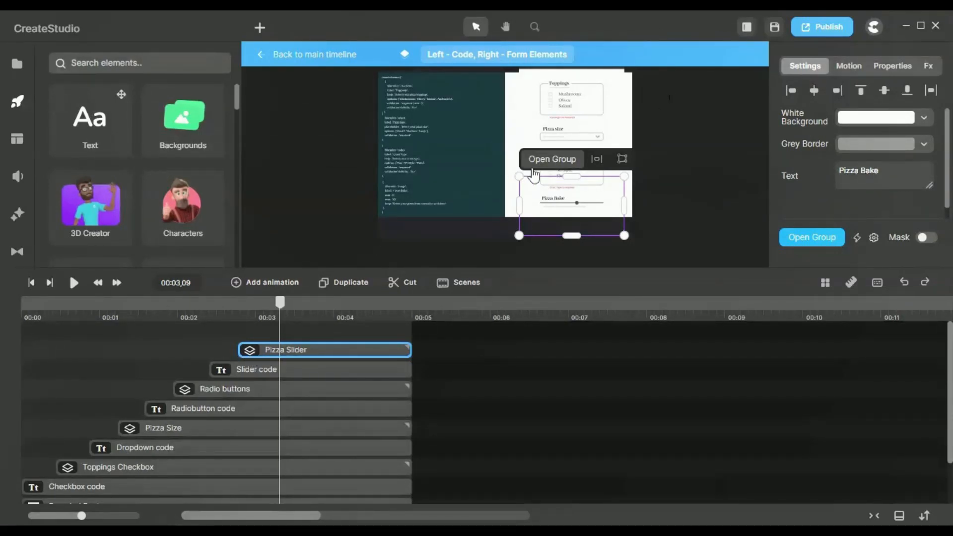
# Select the Radio buttons group and the Toppings Checkbox group, and examine the Toppings form elements up close.
pyautogui.click(222, 391)
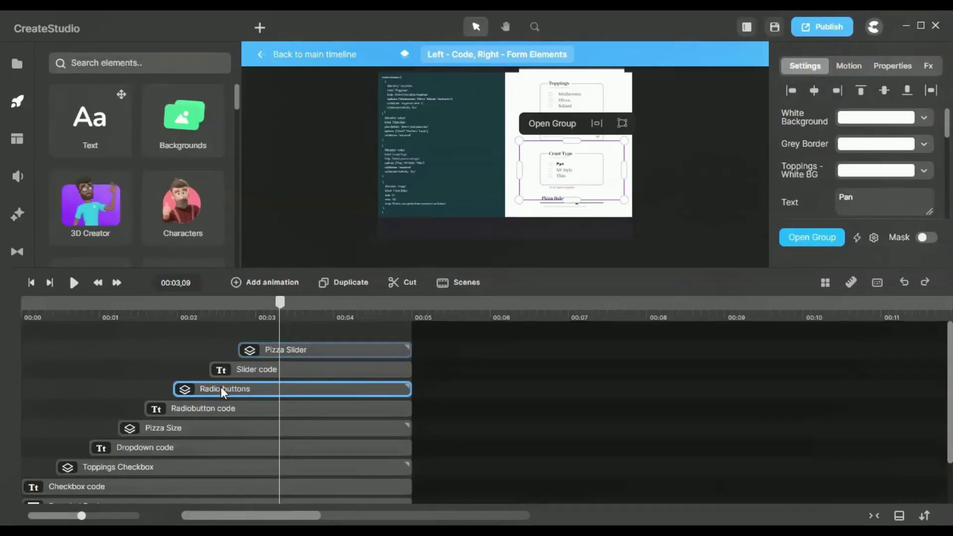
pyautogui.click(579, 94)
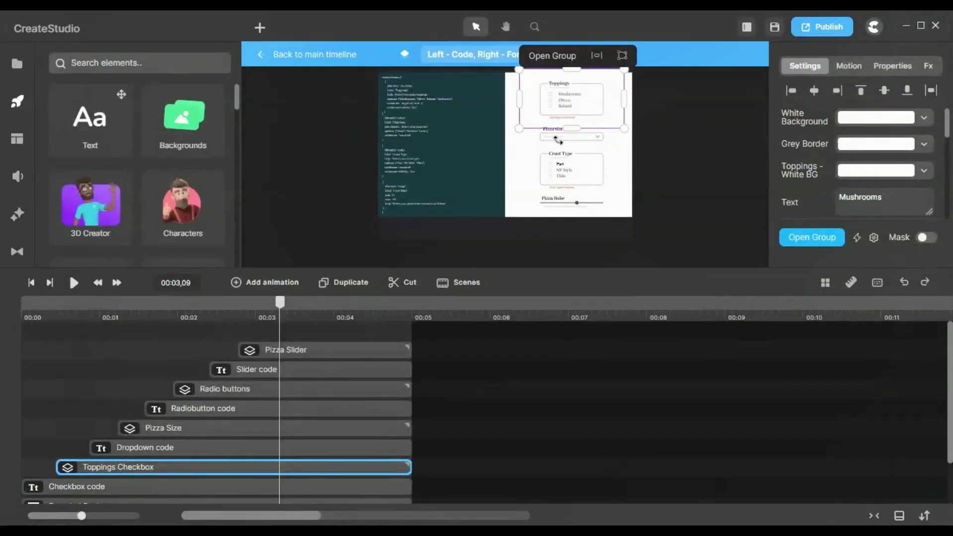
pyautogui.scroll(3, 566, 133)
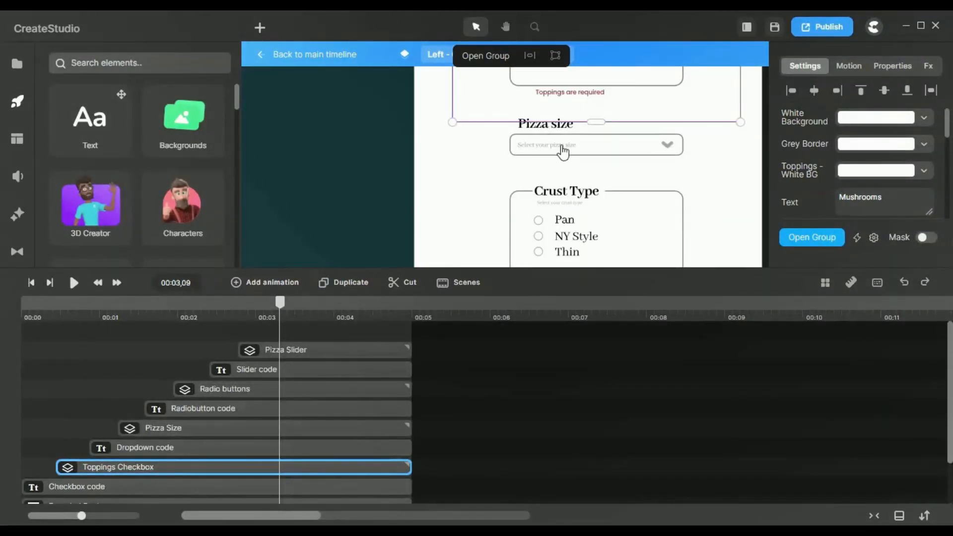
pyautogui.click(563, 150)
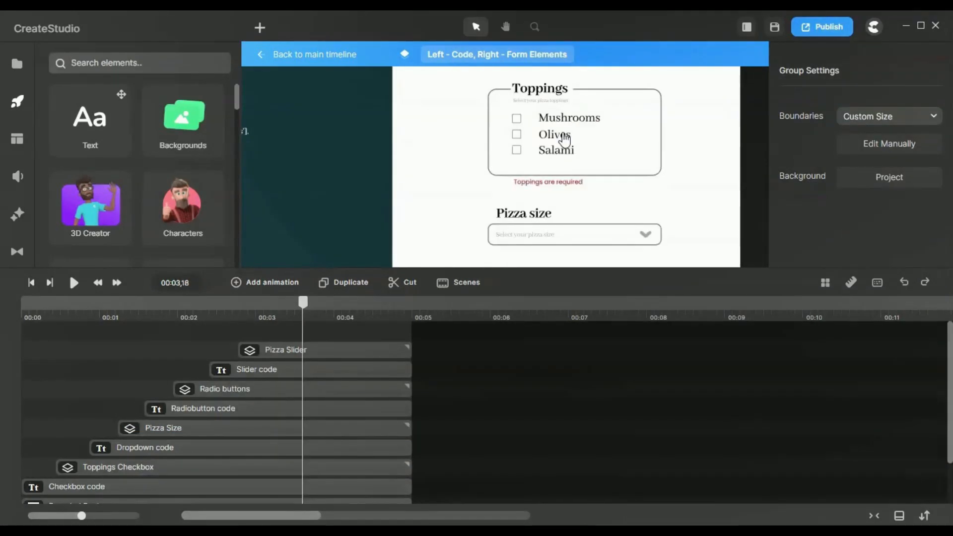
pyautogui.click(563, 134)
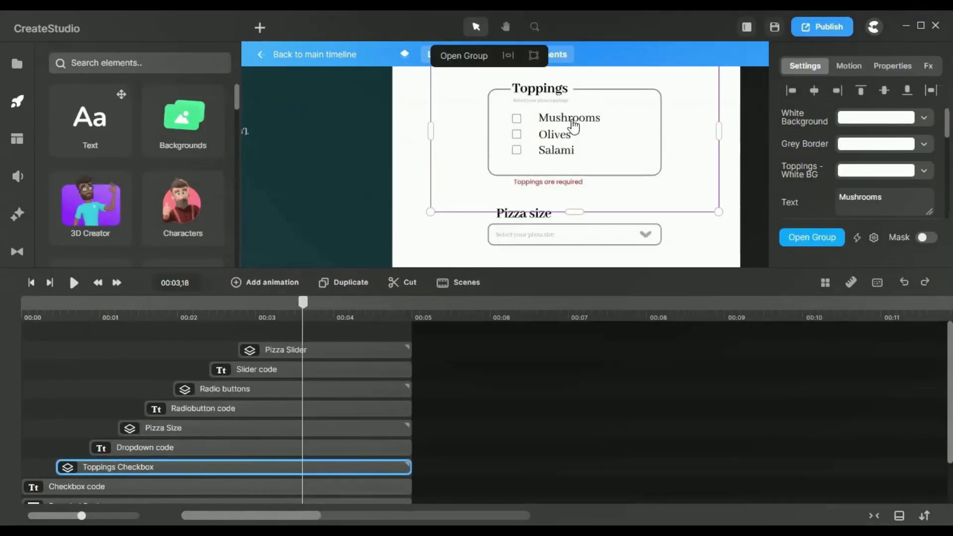
# Compare the Pizza Size group's dropdown field with the Toppings form, selecting the group and clearing the selection to see both unobstructed.
pyautogui.click(535, 243)
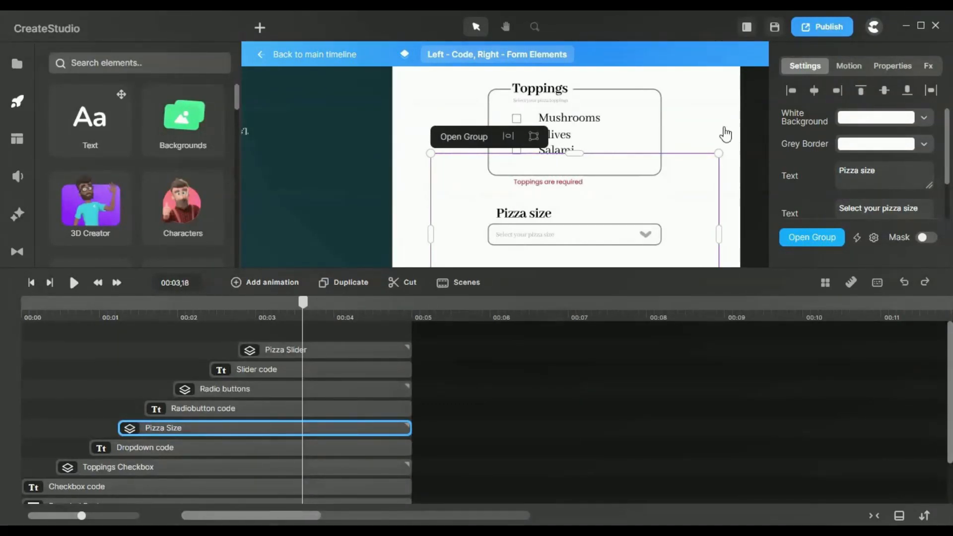
pyautogui.click(741, 118)
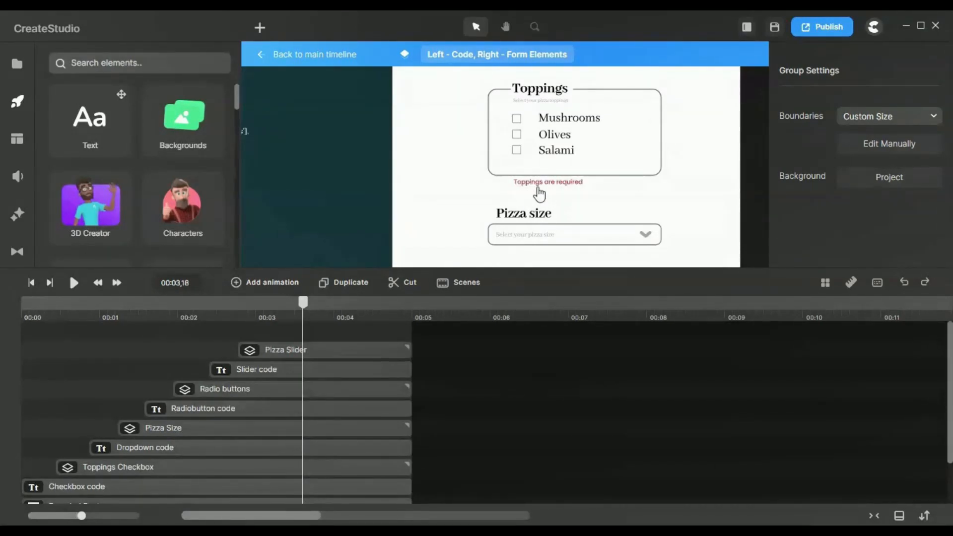
pyautogui.click(524, 235)
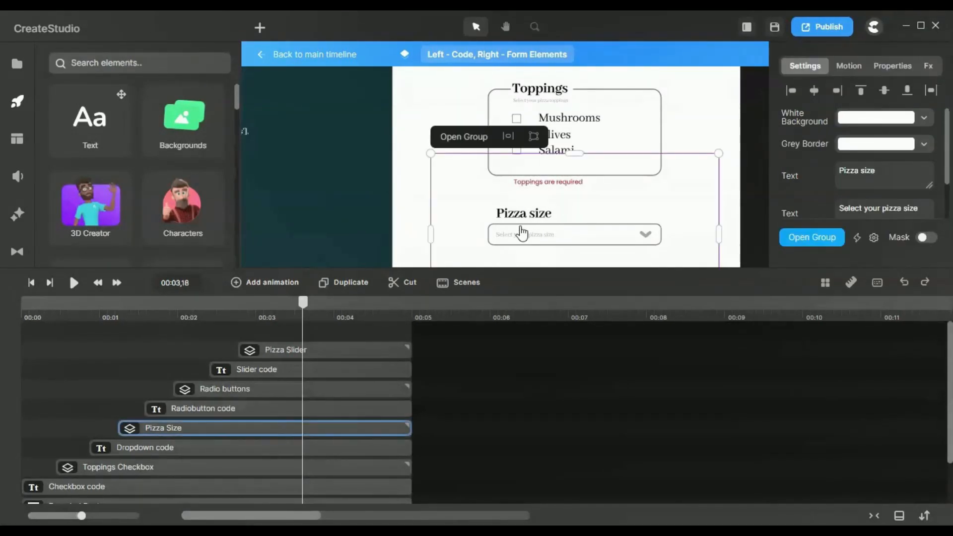
pyautogui.click(758, 220)
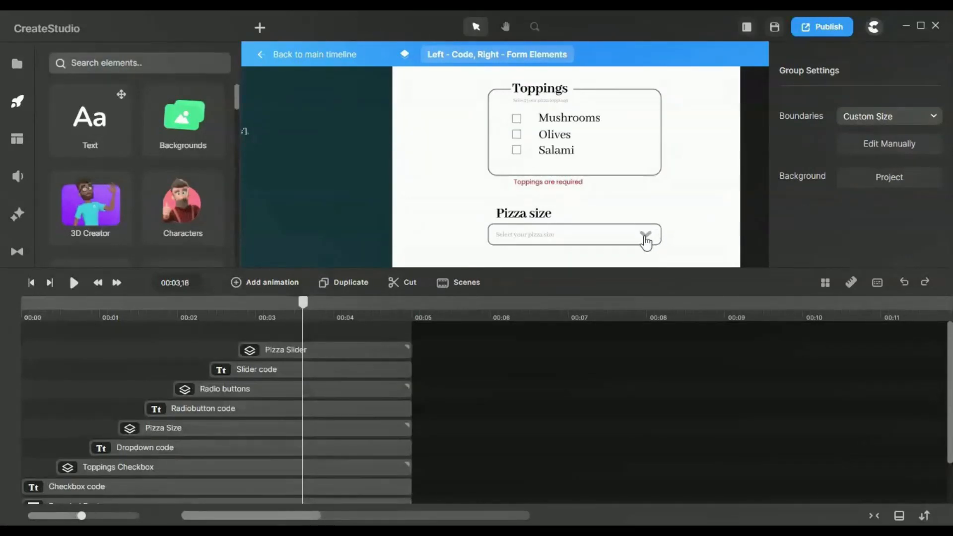
# Search the stock SVG media for "arrow".
pyautogui.click(17, 64)
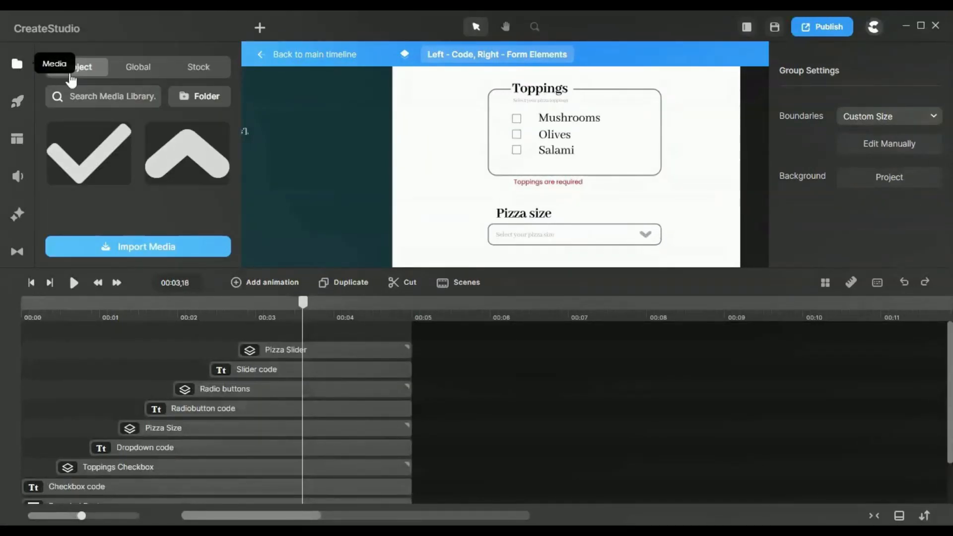
pyautogui.click(199, 69)
pyautogui.doubleClick(97, 97)
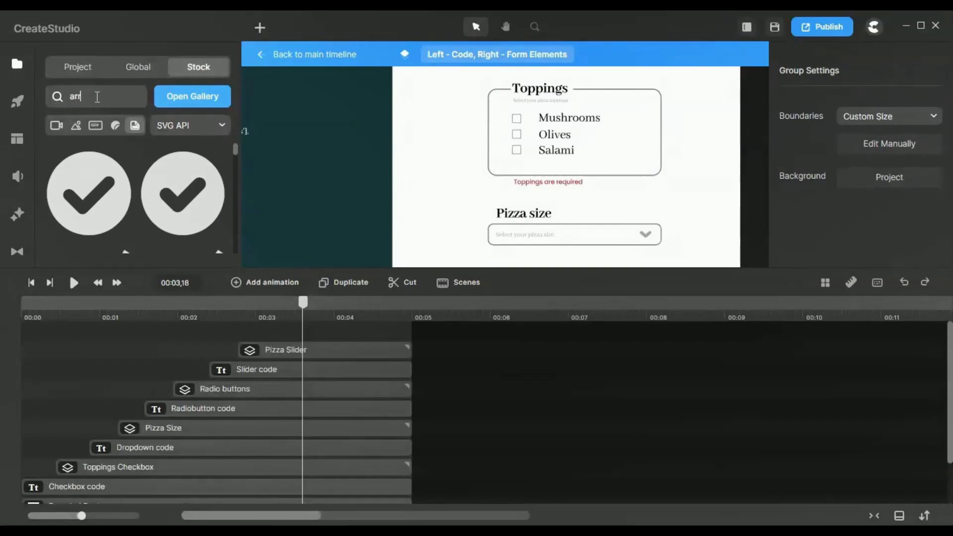
pyautogui.press('Return')
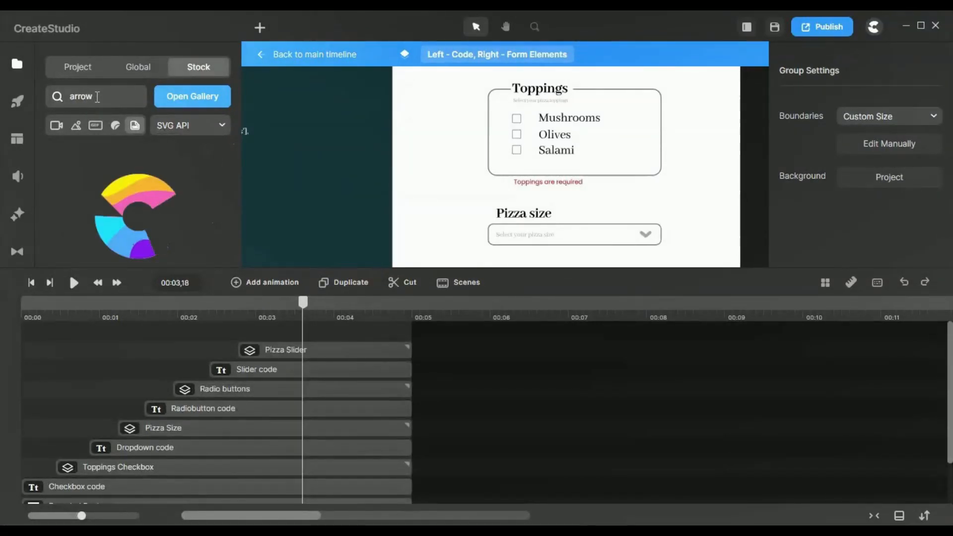
# Browse the arrow results for the thick rounded chevron used in the Pizza size dropdown.
pyautogui.scroll(-5, 144, 189)
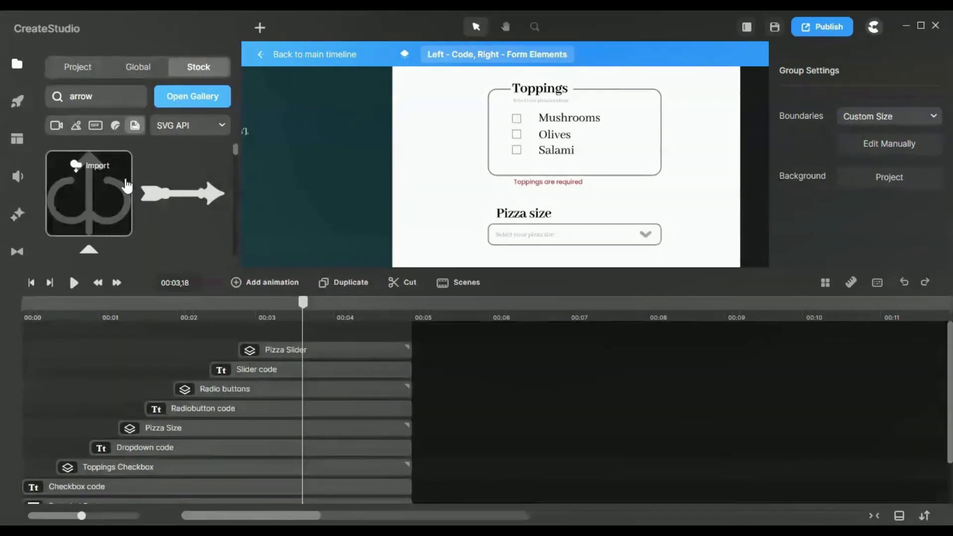
pyautogui.scroll(-5, 138, 186)
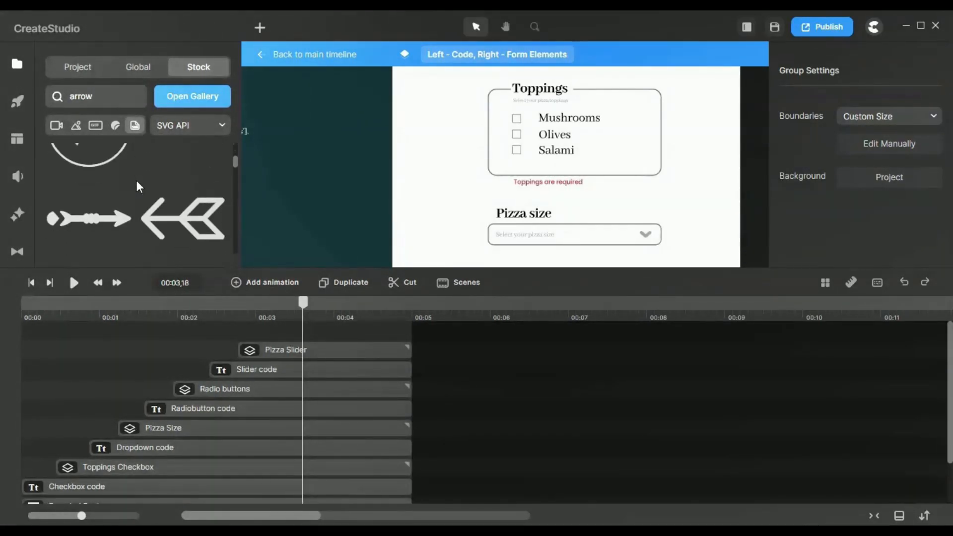
pyautogui.scroll(-6, 138, 186)
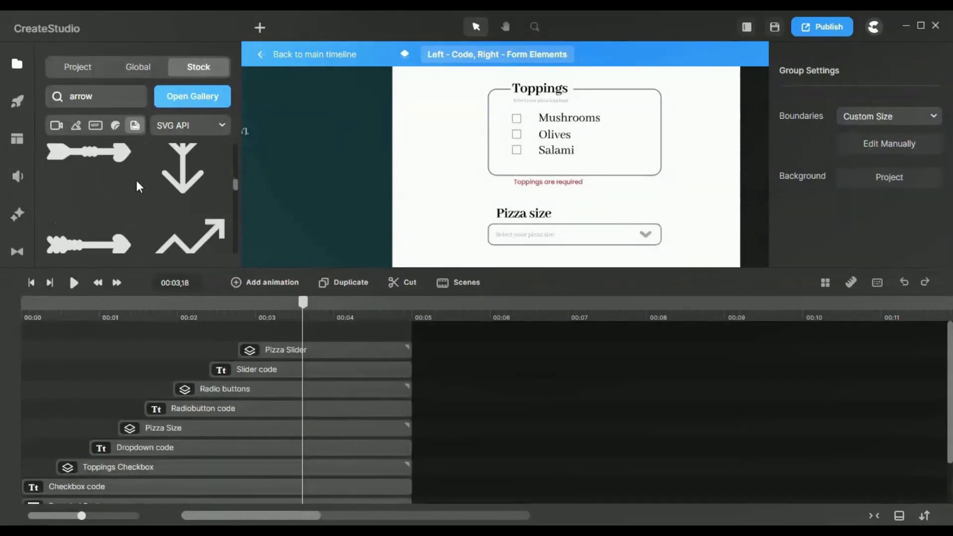
pyautogui.scroll(-6, 137, 187)
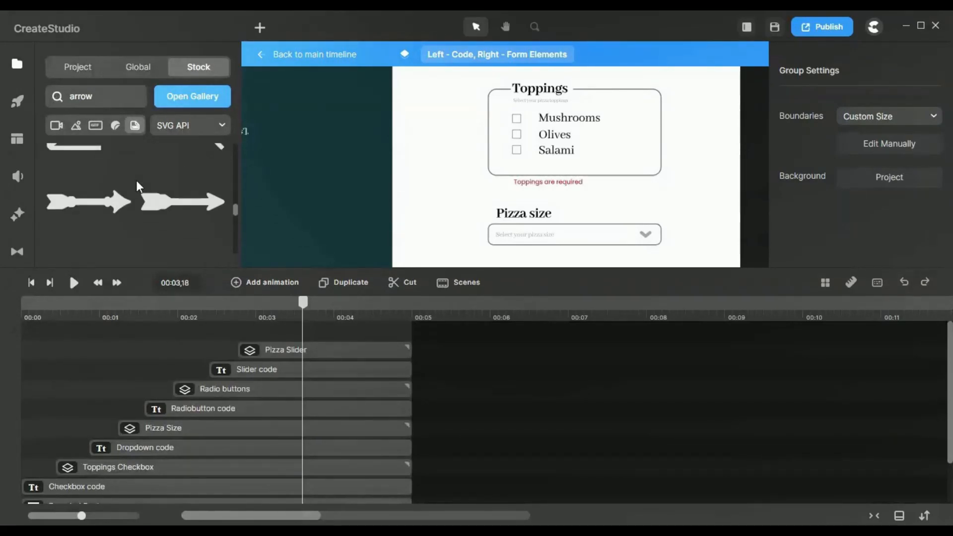
pyautogui.scroll(-6, 137, 181)
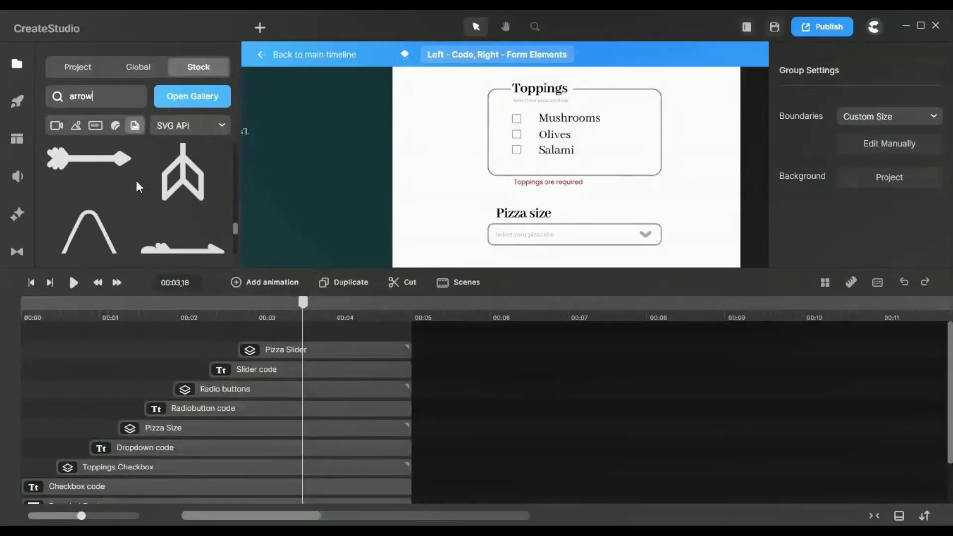
pyautogui.scroll(-5, 137, 182)
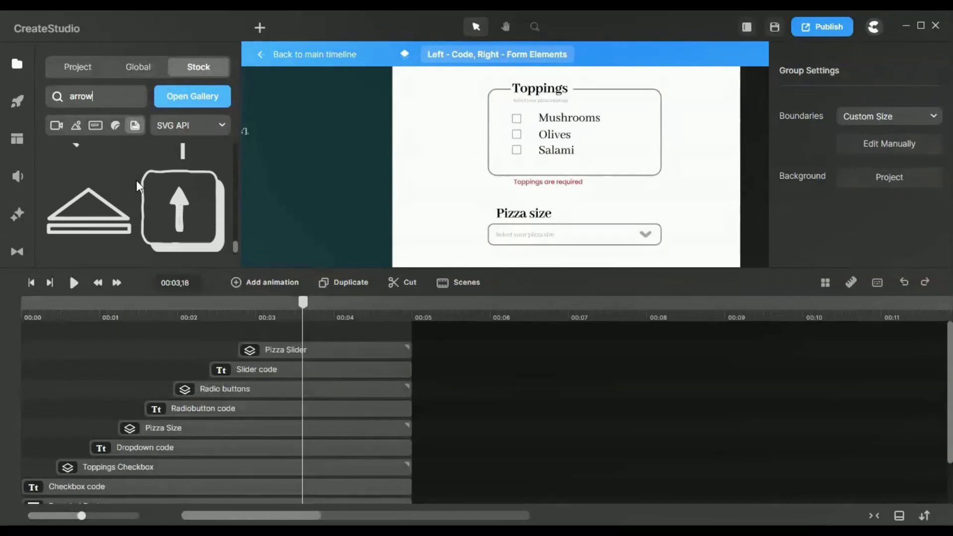
pyautogui.scroll(5, 136, 199)
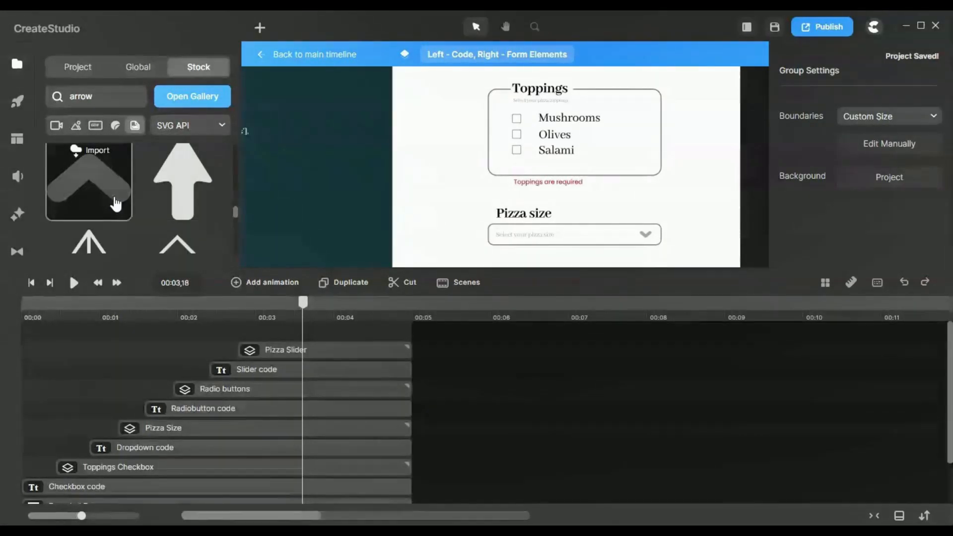
# Show the project's own media again and open the Pizza Size group.
pyautogui.click(76, 68)
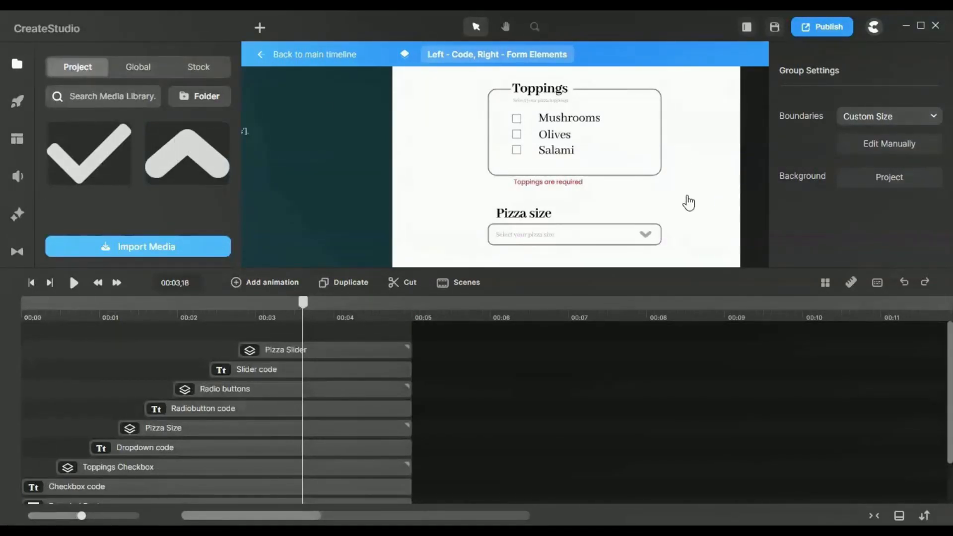
pyautogui.click(643, 241)
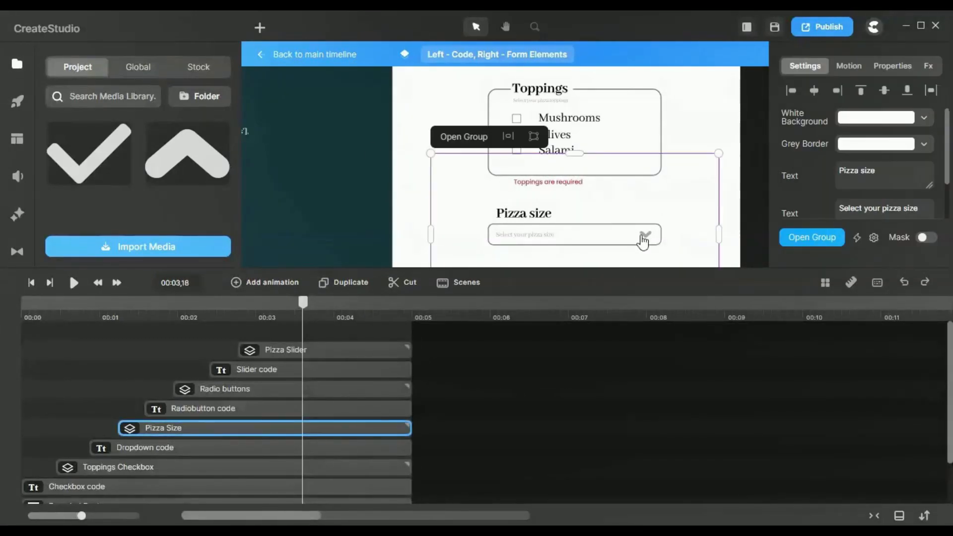
pyautogui.click(453, 141)
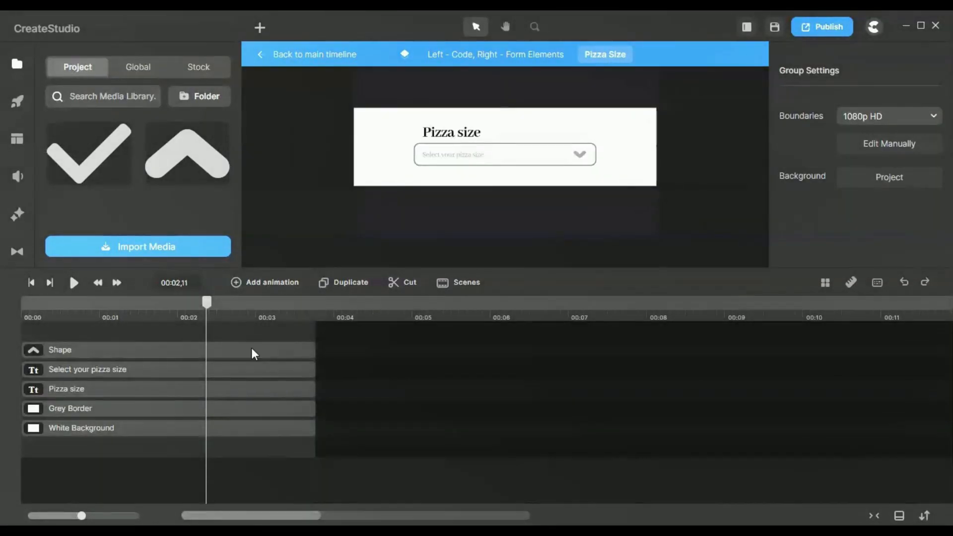
# Inspect the Pizza Size group's Grey Border and chevron Shape layers, including the shape's color, and return to the Left - Code, Right - Form Elements group.
pyautogui.click(109, 408)
pyautogui.click(100, 350)
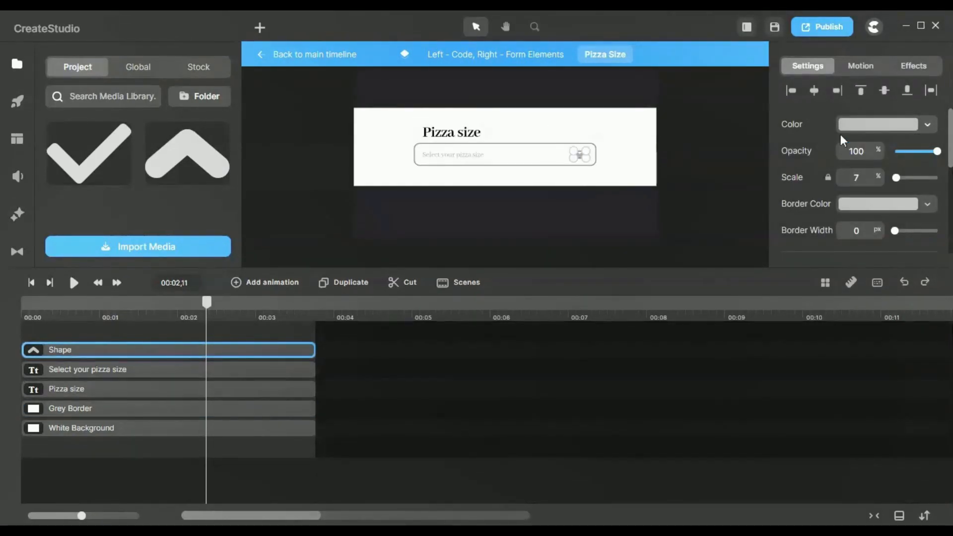
pyautogui.click(860, 130)
pyautogui.click(573, 260)
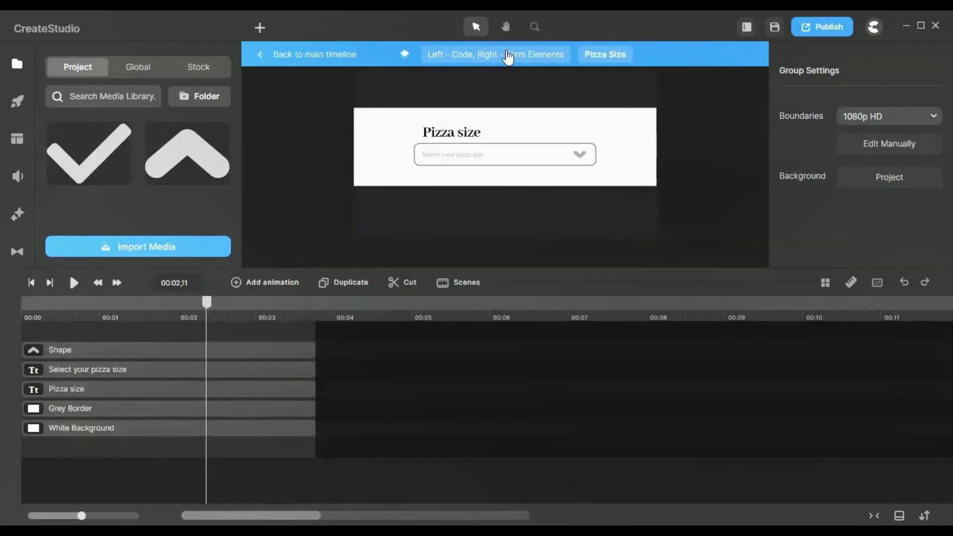
pyautogui.click(583, 157)
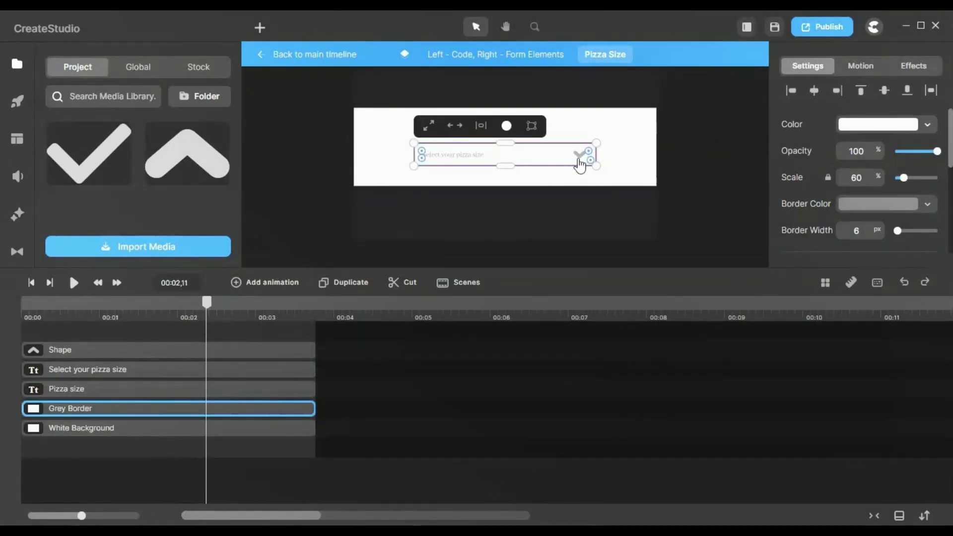
pyautogui.click(578, 157)
pyautogui.doubleClick(559, 192)
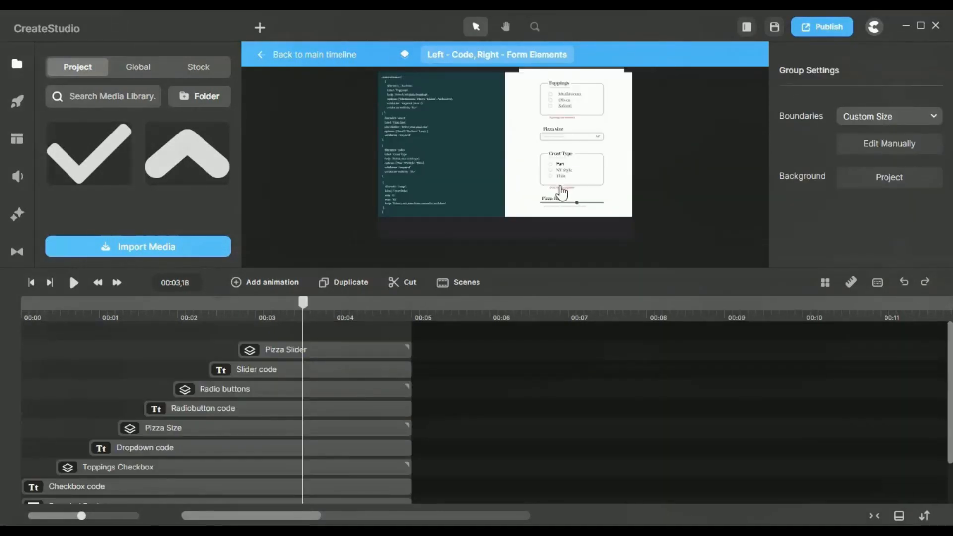
# Compare the Pizza size and Toppings groups with the Crust Type radio buttons, examining the round option markers up close, and clear the selection.
pyautogui.click(565, 145)
pyautogui.click(716, 134)
pyautogui.click(566, 97)
pyautogui.click(555, 174)
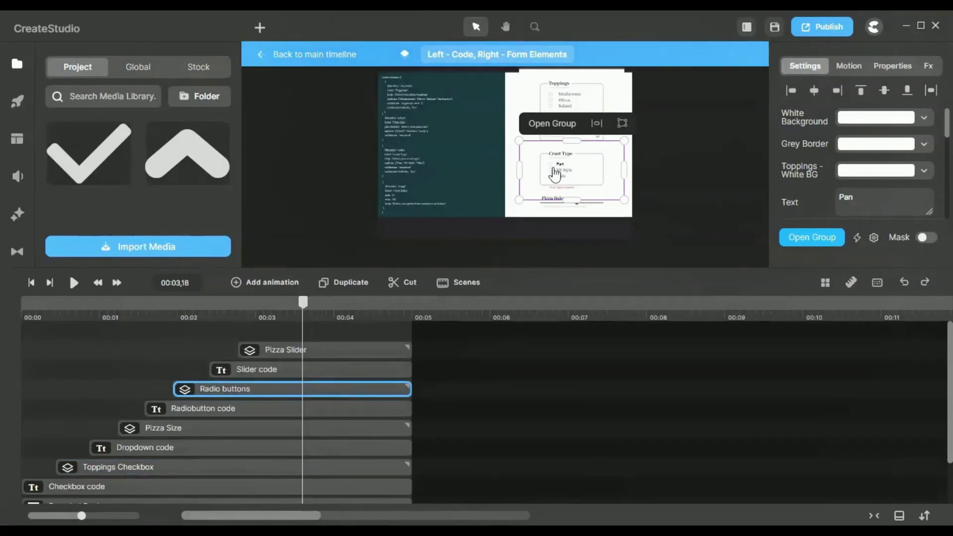
pyautogui.scroll(5, 564, 172)
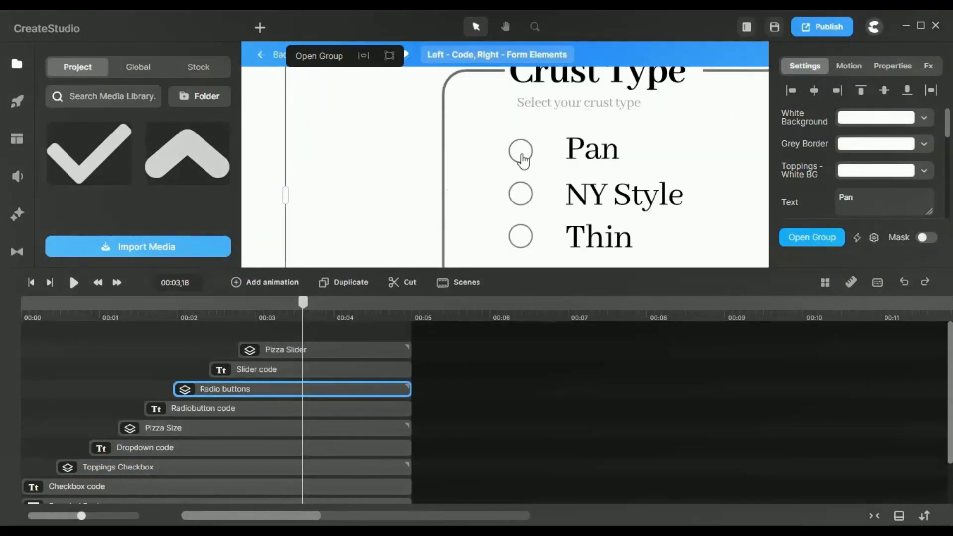
pyautogui.scroll(-5, 527, 152)
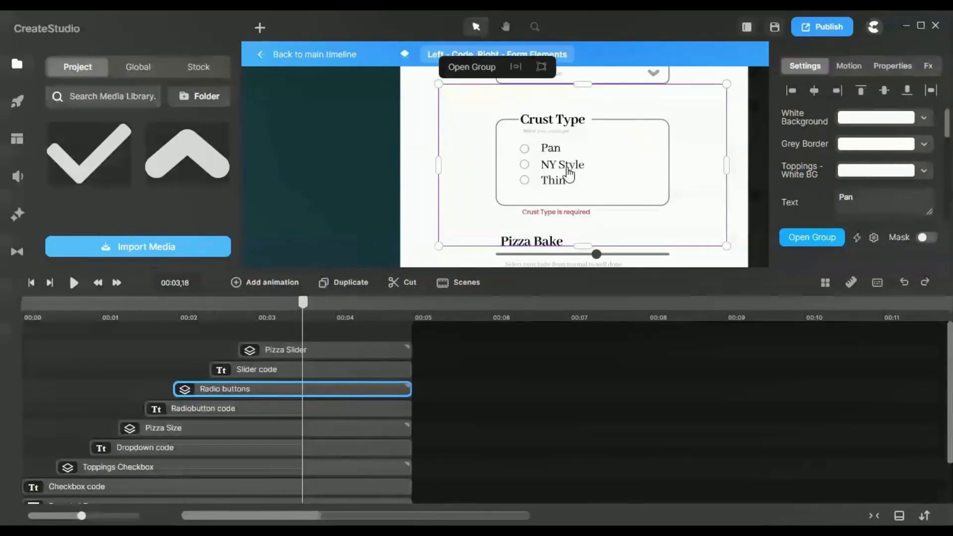
pyautogui.scroll(-8, 574, 264)
pyautogui.click(675, 204)
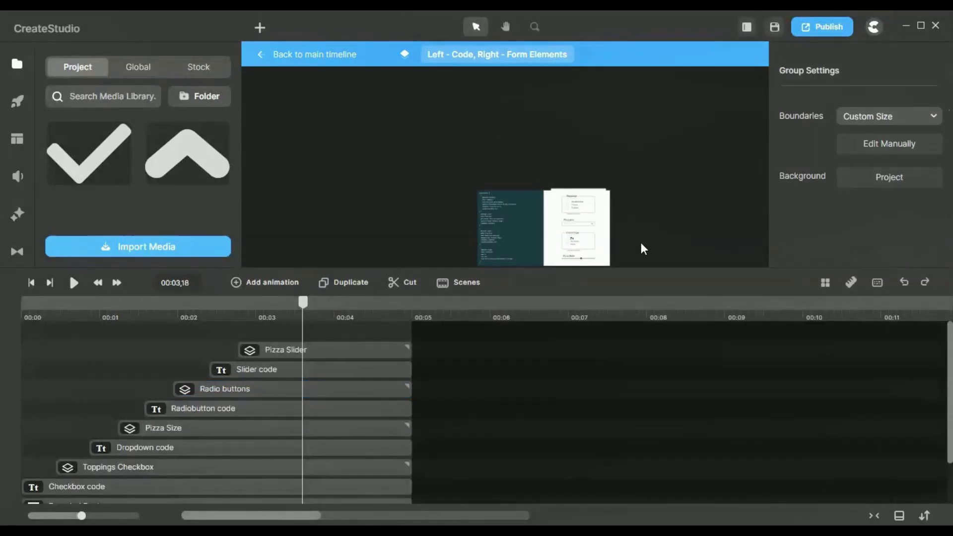
# Examine the Pizza Bake slider up close and compare it with the Pizza size dropdown, leaving the Pizza Slider group selected.
pyautogui.scroll(8, 579, 264)
pyautogui.scroll(-5, 495, 212)
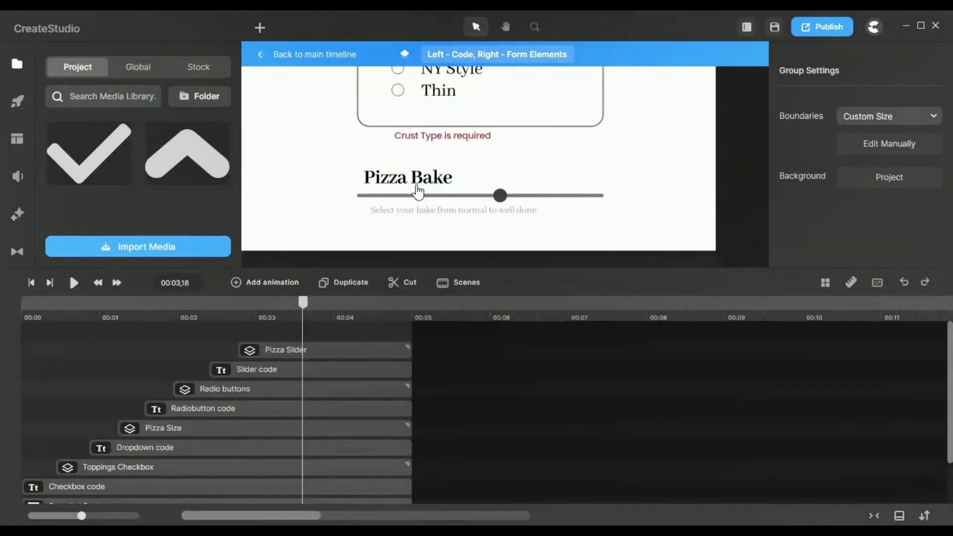
pyautogui.click(418, 192)
pyautogui.scroll(-3, 427, 204)
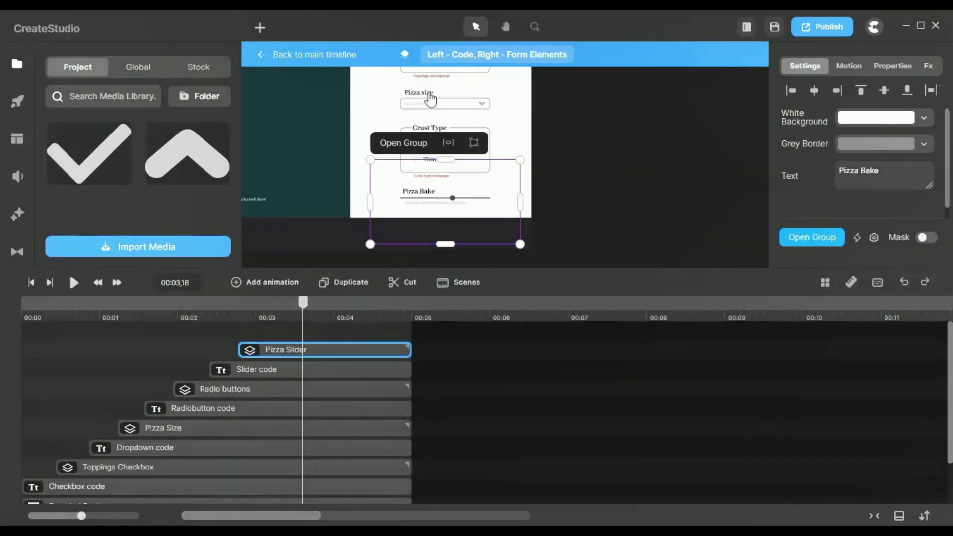
pyautogui.click(431, 97)
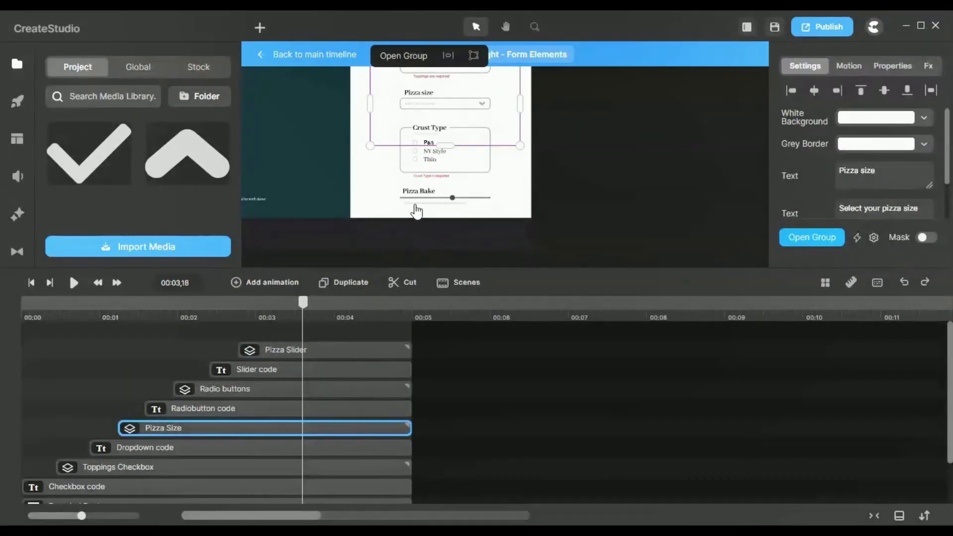
pyautogui.click(420, 203)
pyautogui.scroll(5, 419, 204)
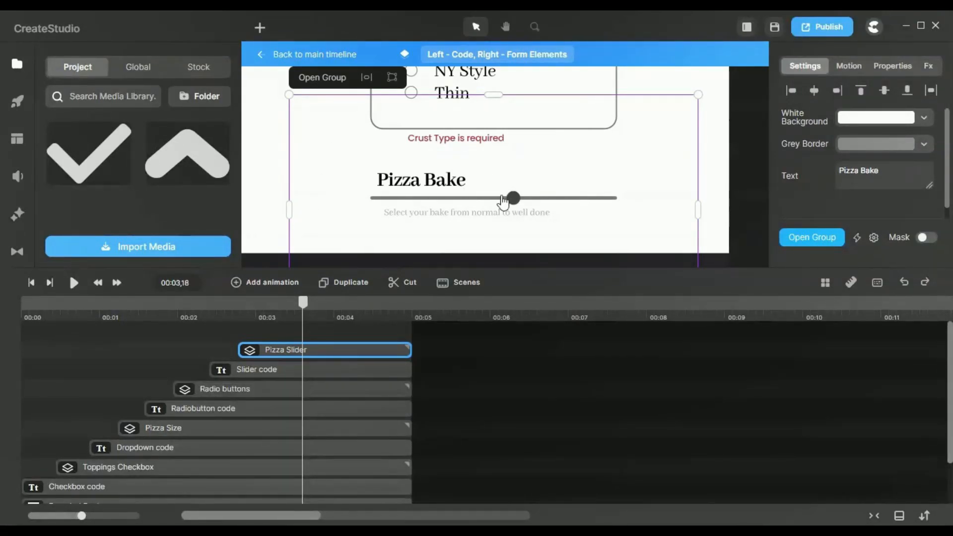
pyautogui.scroll(-5, 511, 189)
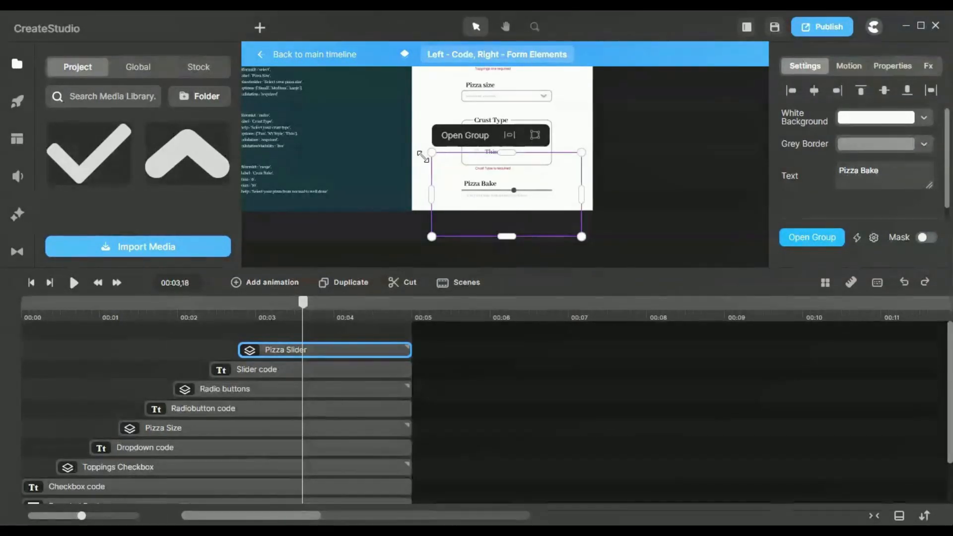
# Open the Pizza Slider group and inspect its Grey Border track, White Background, Circle handle and help text layers.
pyautogui.click(471, 135)
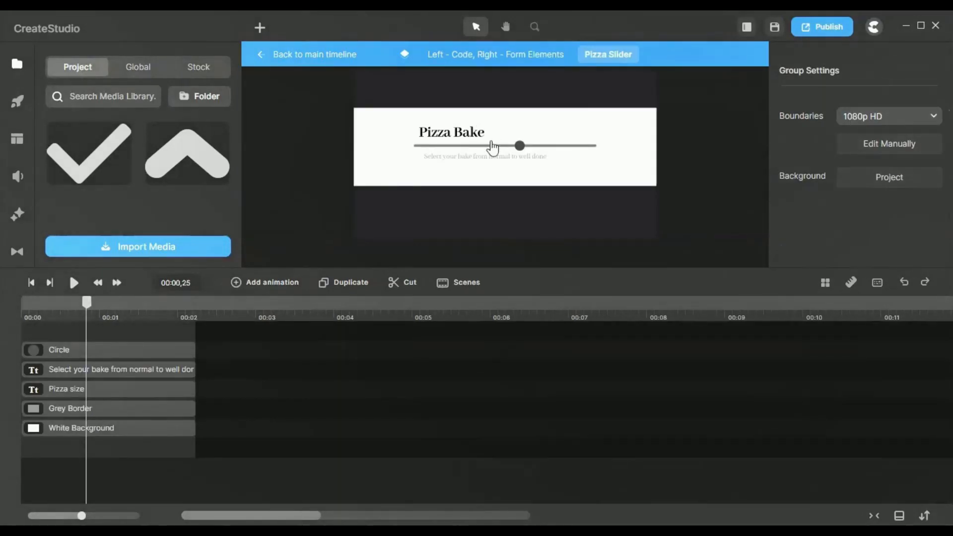
pyautogui.click(85, 408)
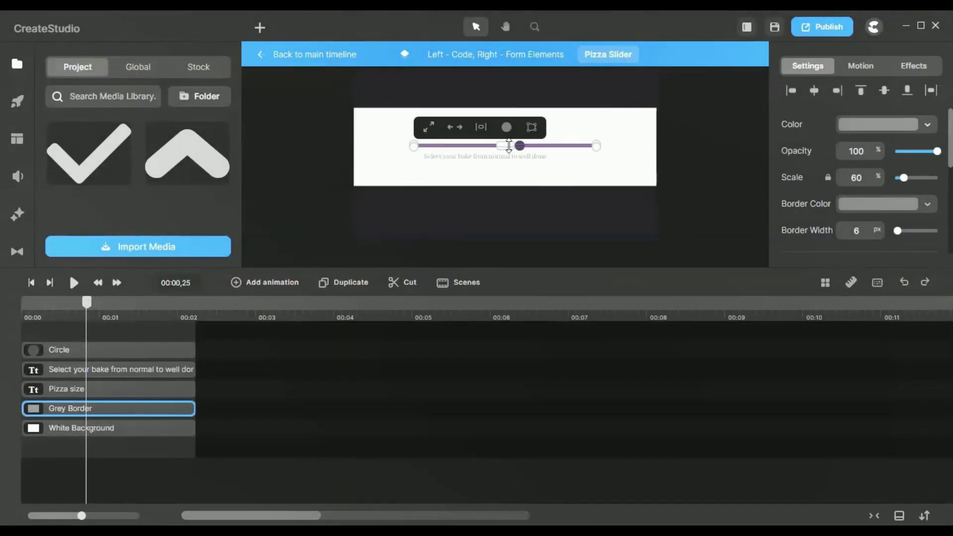
pyautogui.scroll(3, 509, 145)
pyautogui.moveTo(499, 151)
pyautogui.mouseDown()
pyautogui.moveTo(494, 236)
pyautogui.moveTo(501, 149)
pyautogui.mouseUp()
pyautogui.click(516, 204)
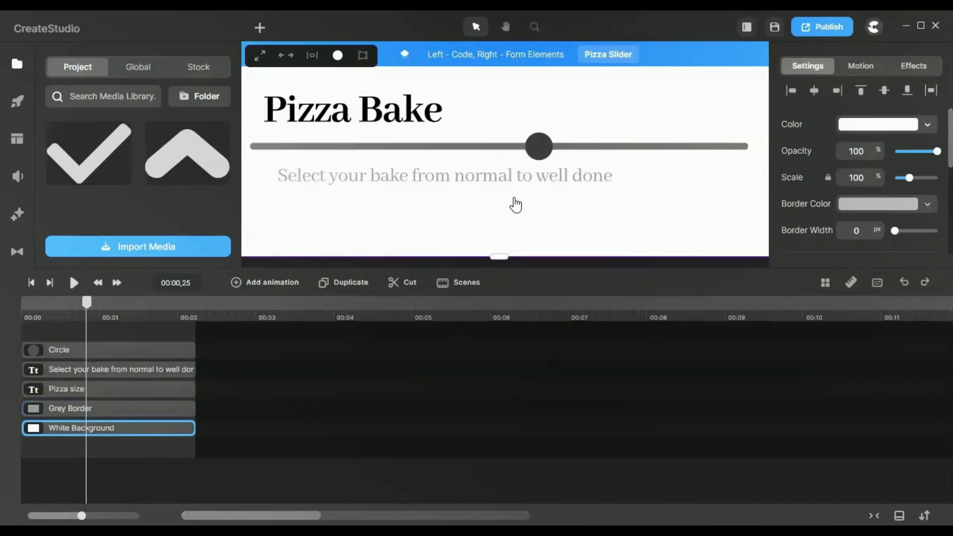
pyautogui.click(539, 150)
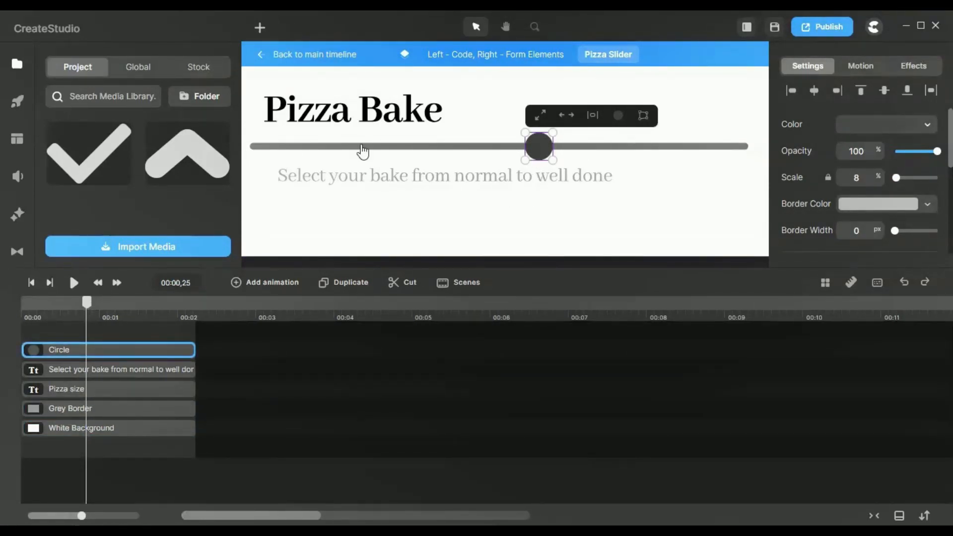
pyautogui.click(482, 183)
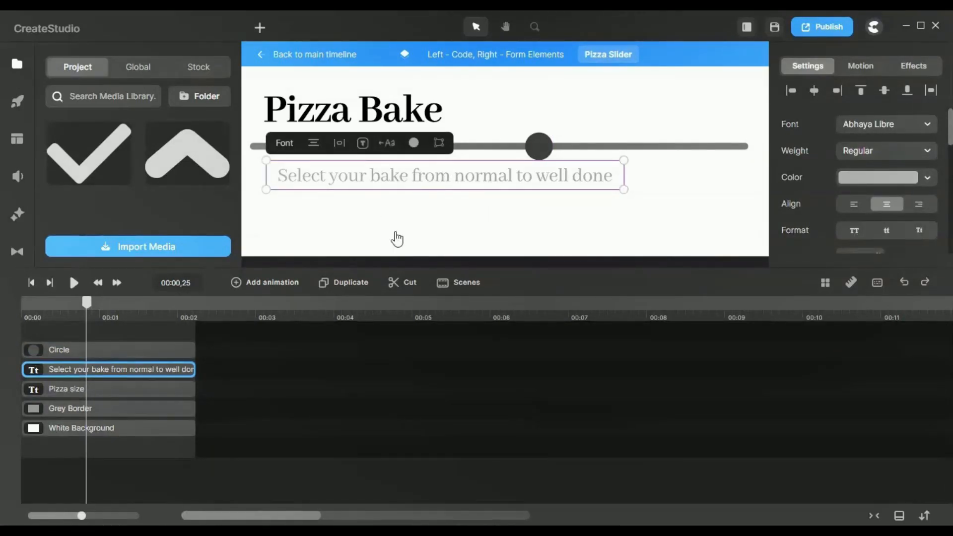
# Return to the main timeline and move the playhead to 00:35,05, at the end of the Left - Code, Right - Form Elements group.
pyautogui.click(337, 56)
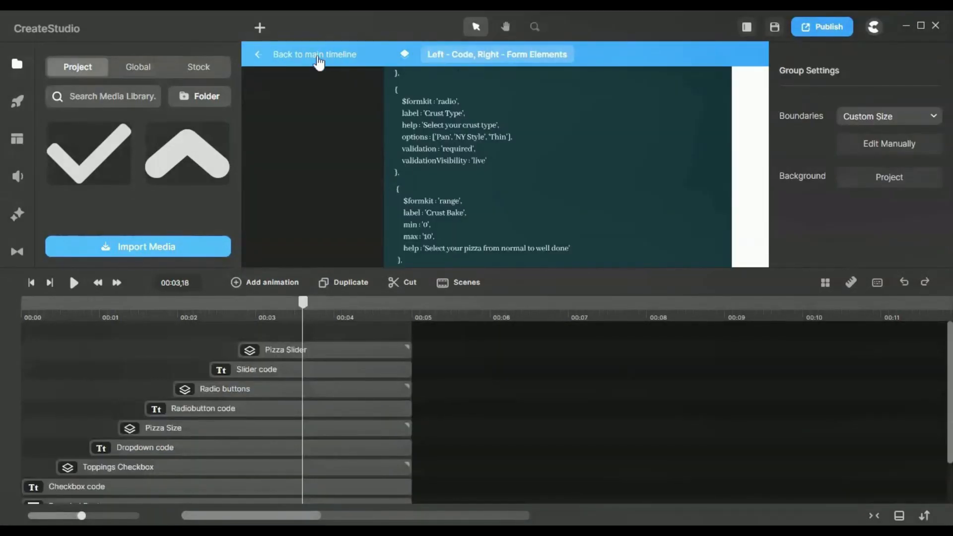
pyautogui.click(320, 59)
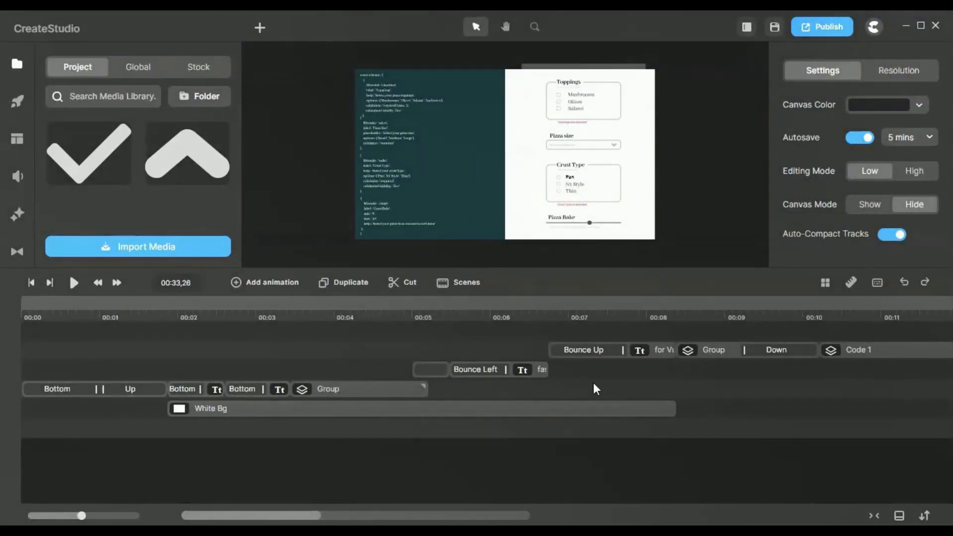
pyautogui.hscroll(10, 593, 384)
pyautogui.hscroll(-6, 596, 389)
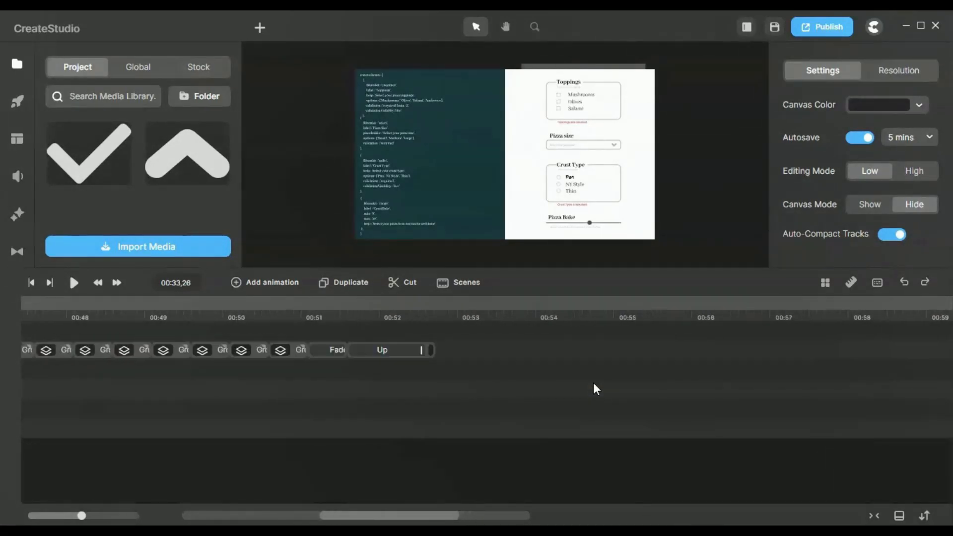
pyautogui.hscroll(2, 595, 387)
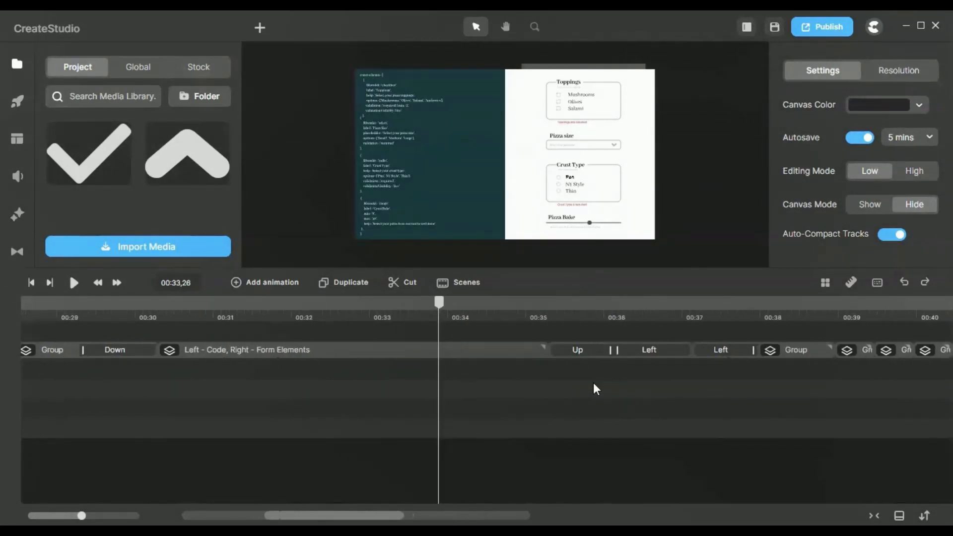
pyautogui.click(543, 306)
pyautogui.moveTo(544, 306)
pyautogui.mouseDown()
pyautogui.moveTo(469, 314)
pyautogui.moveTo(542, 322)
pyautogui.mouseUp()
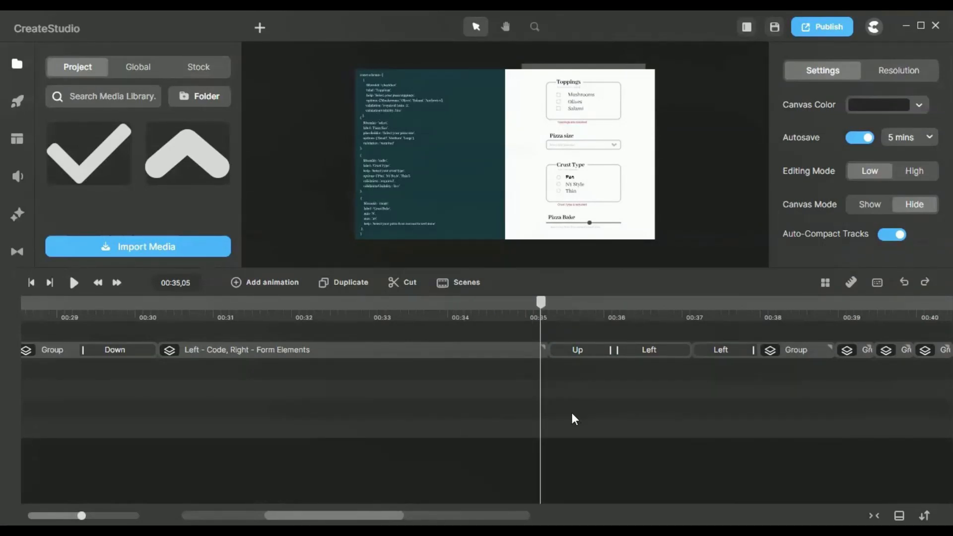